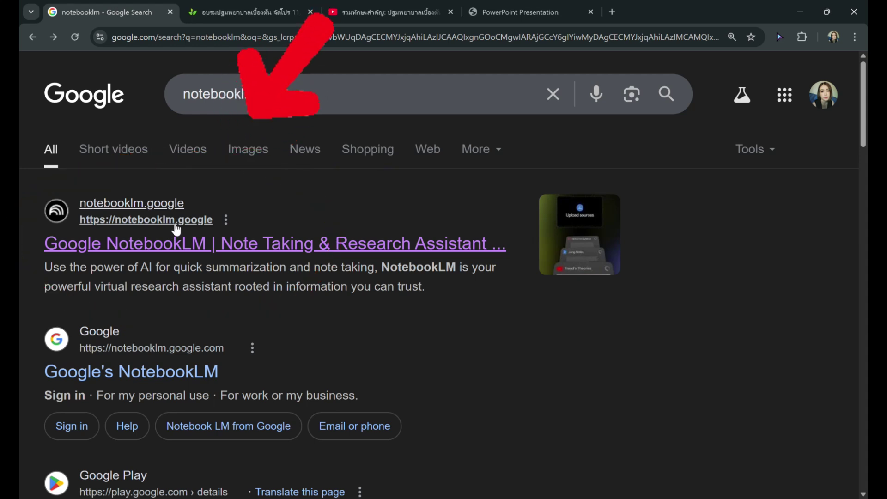
Open the Google NotebookLM site from the search results, launch it and create a new notebook, dismissing the source prompt.
click(181, 245)
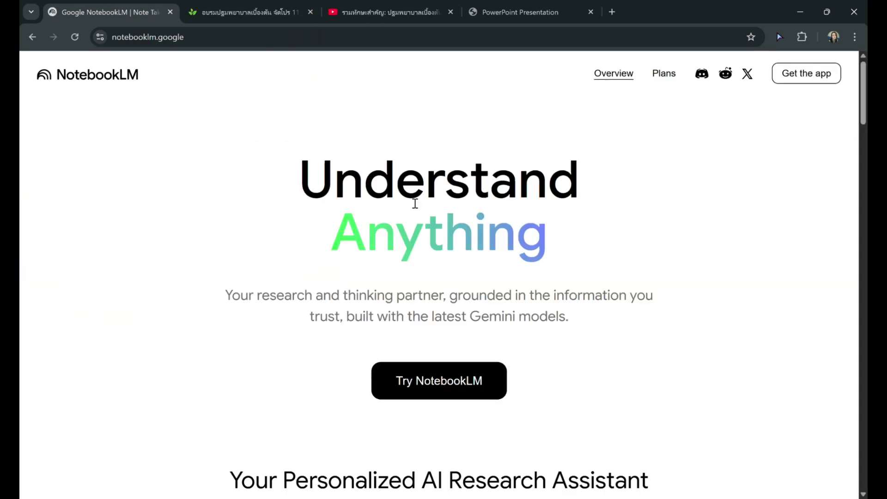
click(446, 391)
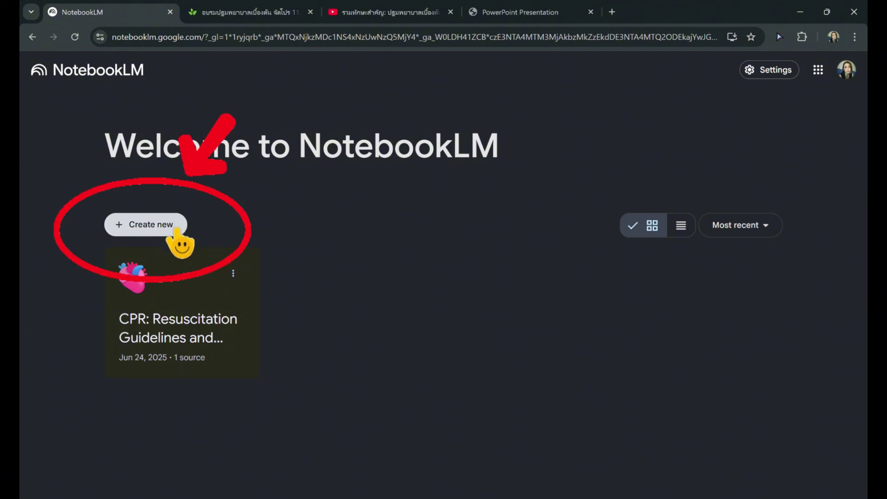
click(176, 229)
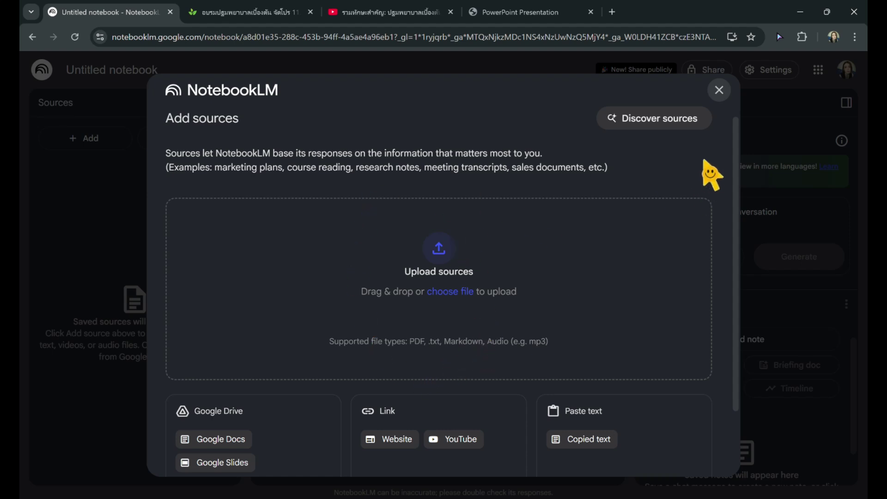
click(719, 91)
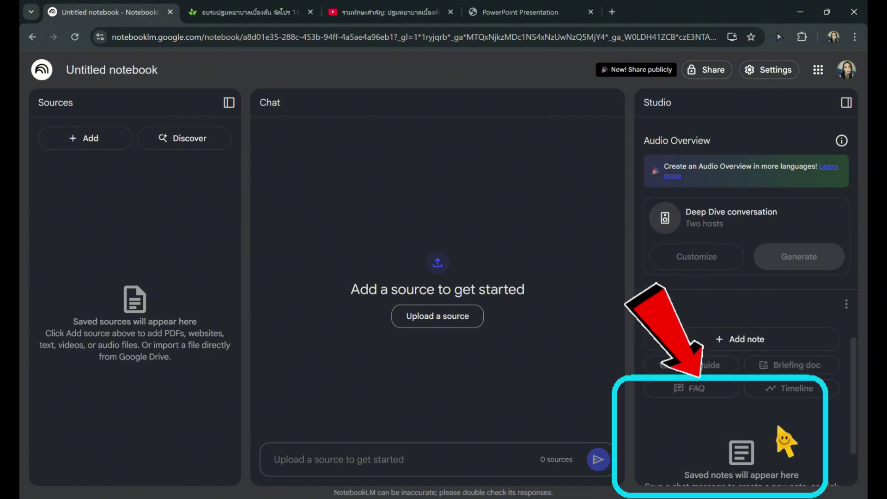
Look through the Studio section and collapse it, and collapse and restore the Sources section.
scroll(810, 438, down, 1)
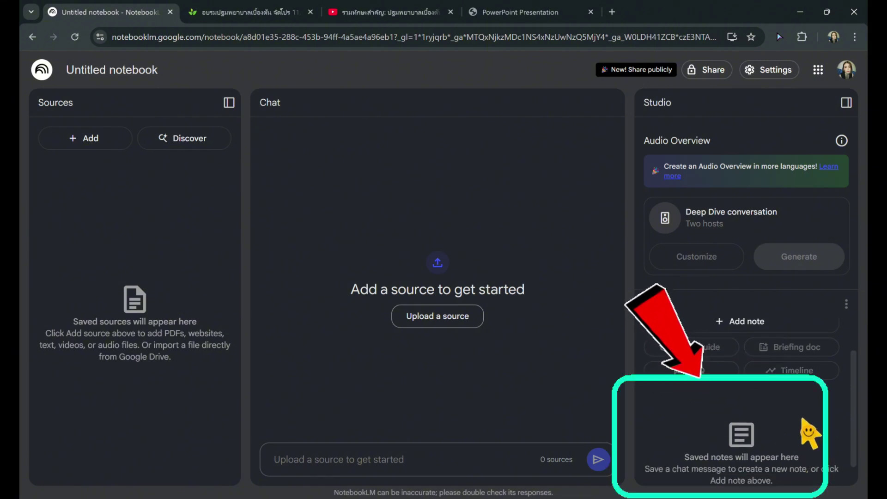
click(849, 104)
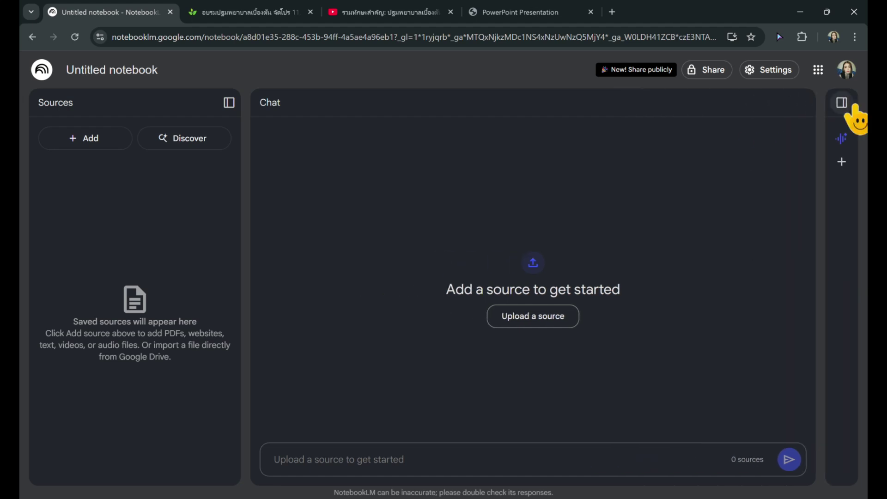
click(229, 102)
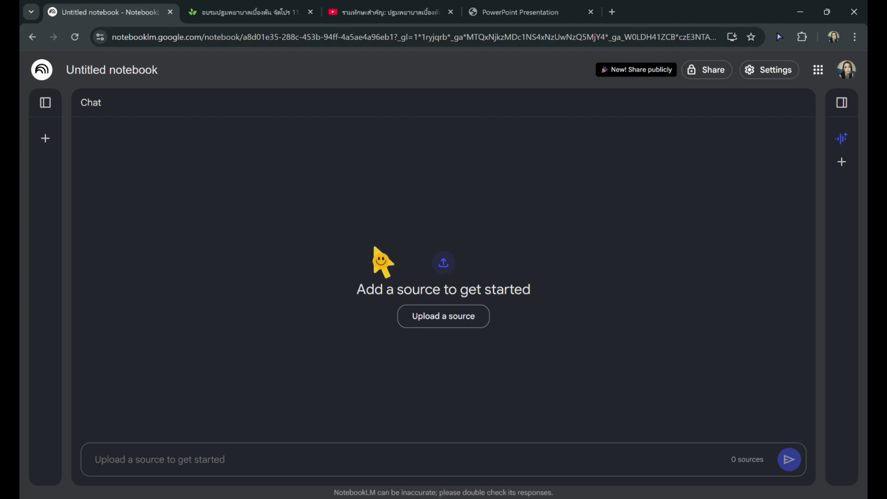
click(46, 103)
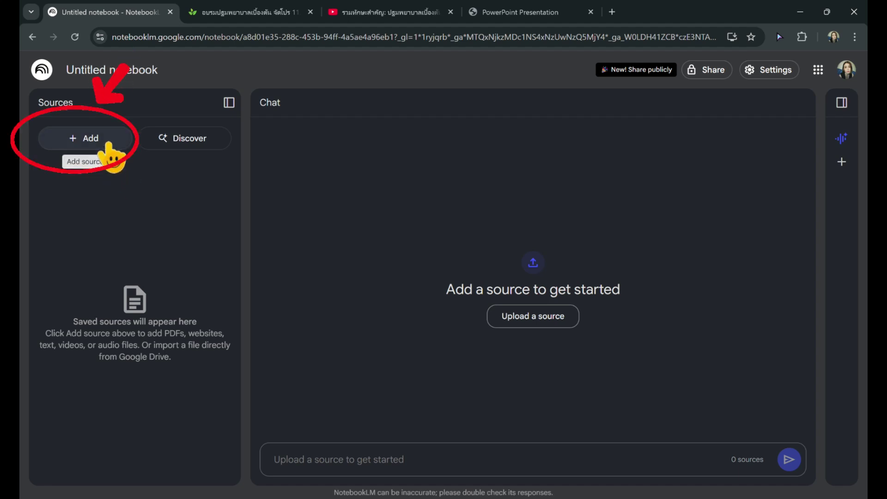
Add the open safesiri.com first-aid training page to the notebook as a website source, using its copied URL.
click(100, 141)
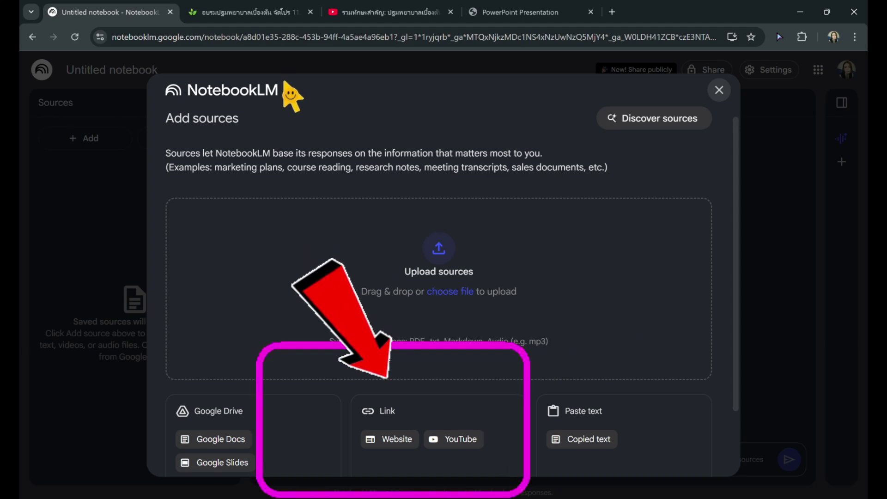
click(232, 6)
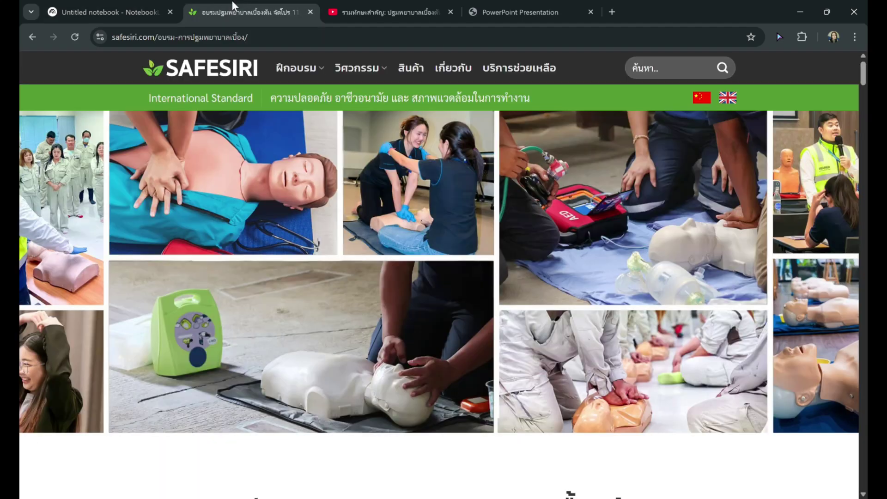
click(260, 40)
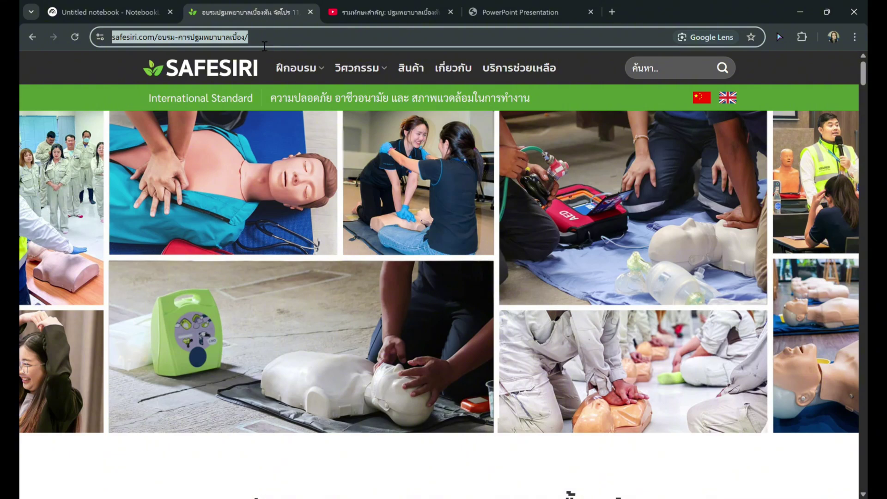
click(117, 10)
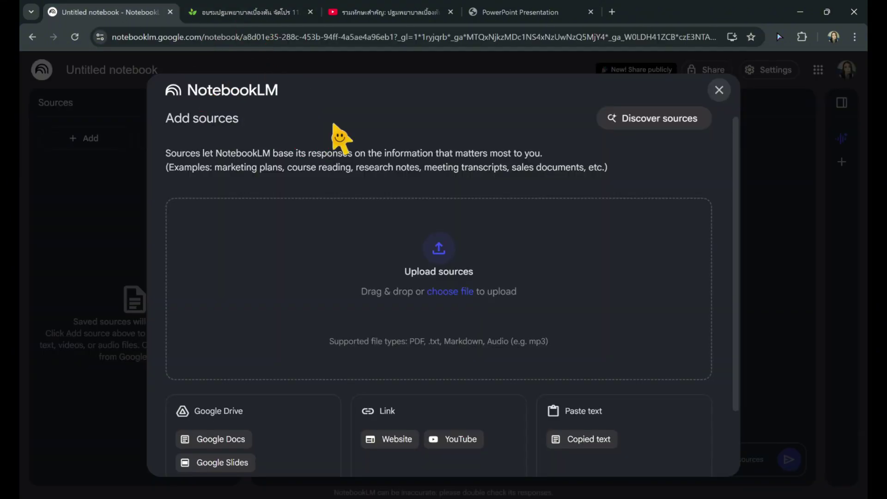
click(397, 440)
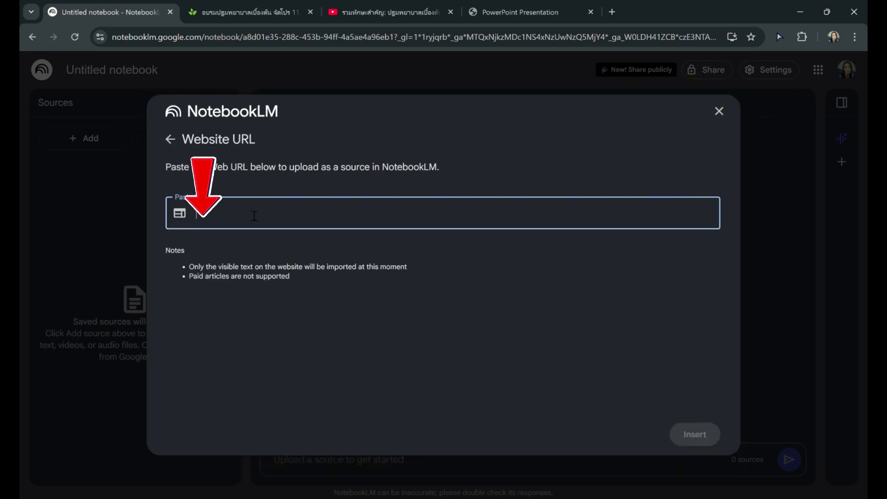
key(ctrl+v)
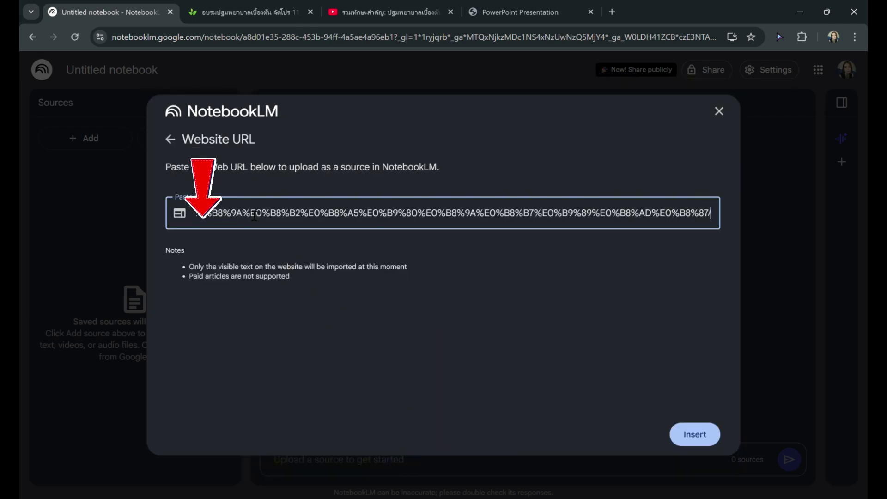
click(695, 435)
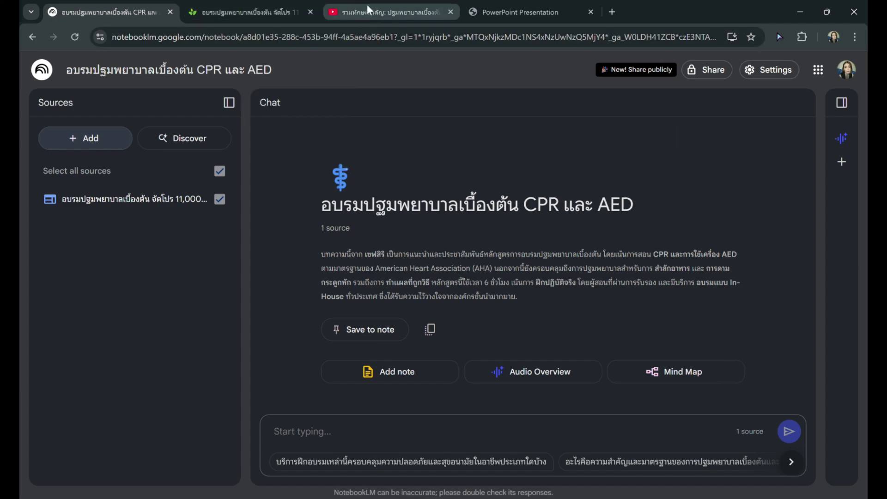
Add the open We Mahidol first-aid, CPR and AED video as a YouTube source, using its copied URL.
click(386, 7)
click(329, 38)
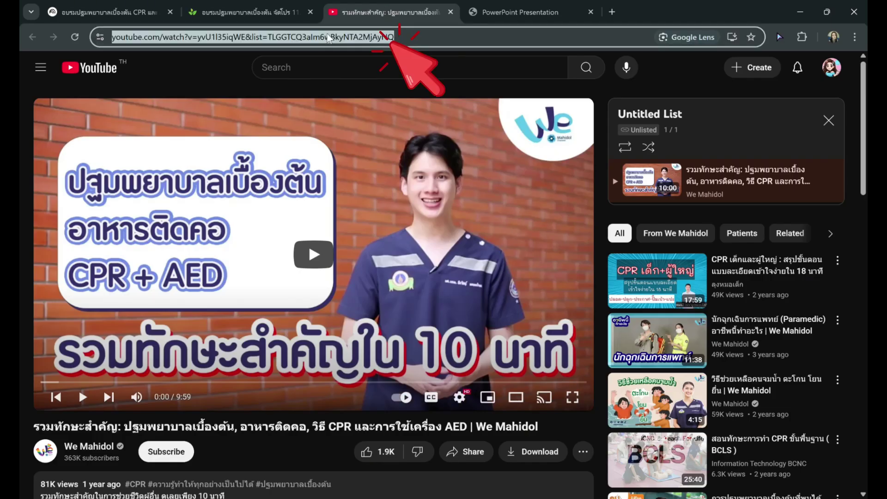
click(234, 4)
click(119, 6)
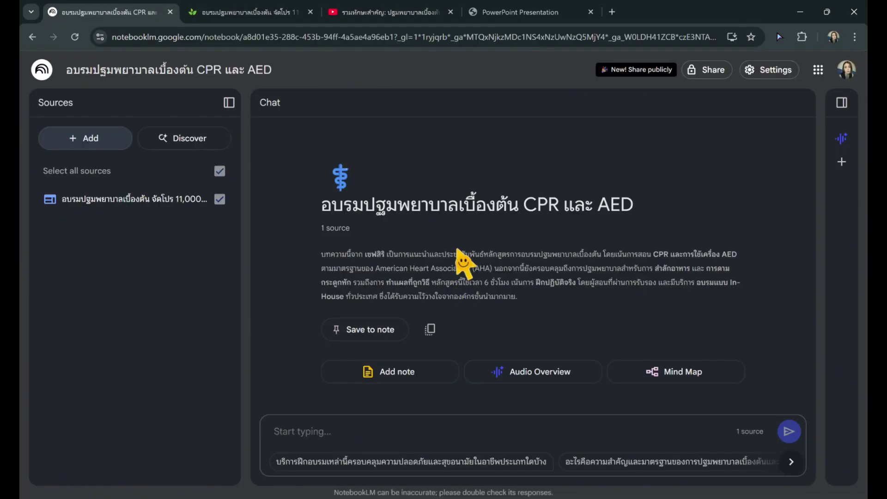
click(103, 139)
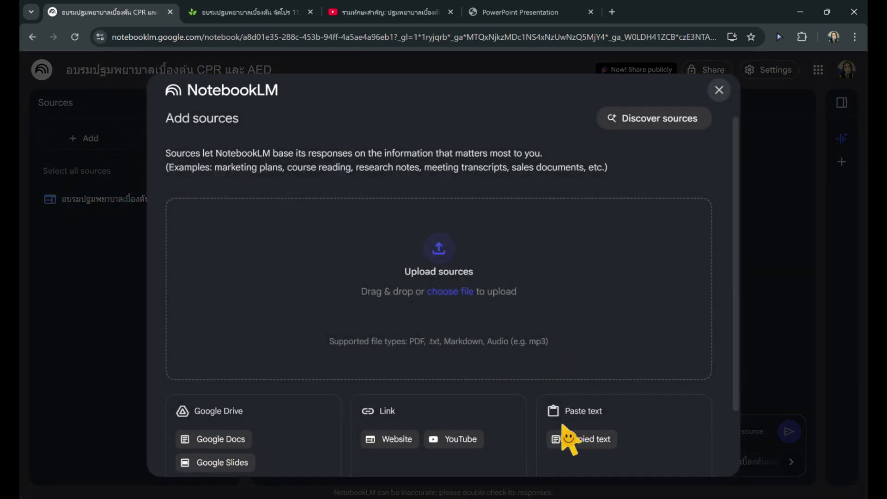
click(458, 444)
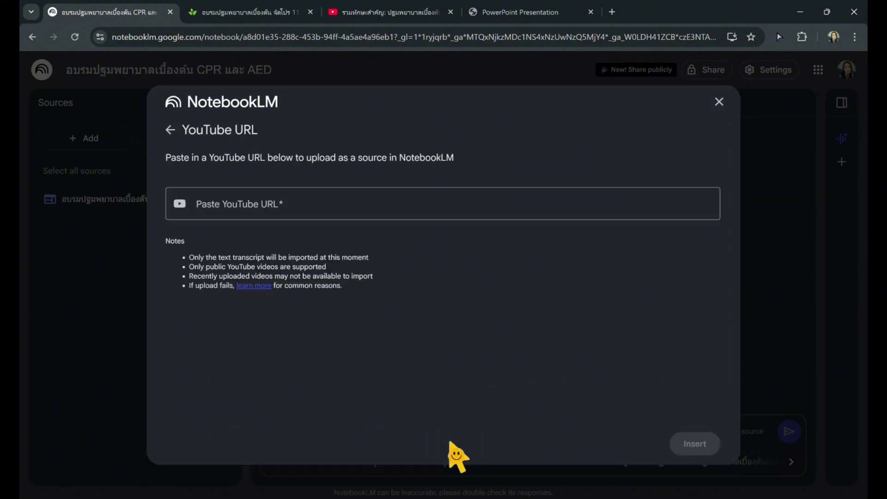
click(258, 203)
text(https://www.youtube.com/watch?v=yvU1l35iqWE&list=TLGGTCQ3alm6wBkyNTA2MjAyNQ)
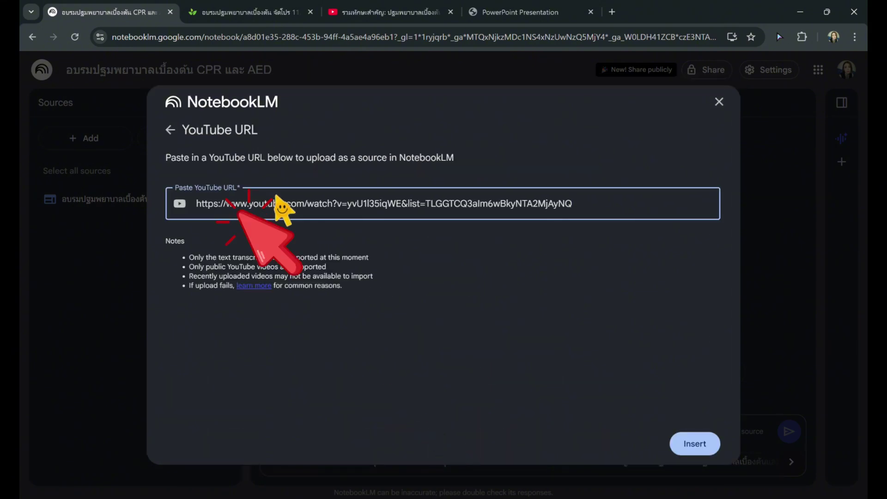
click(694, 443)
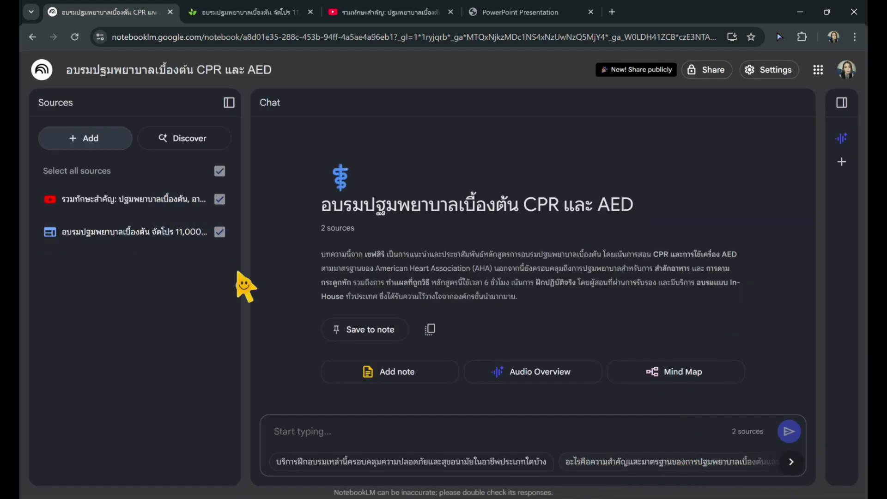
Upload the file PPT CPR.pdf from the computer as another source of the notebook.
click(99, 139)
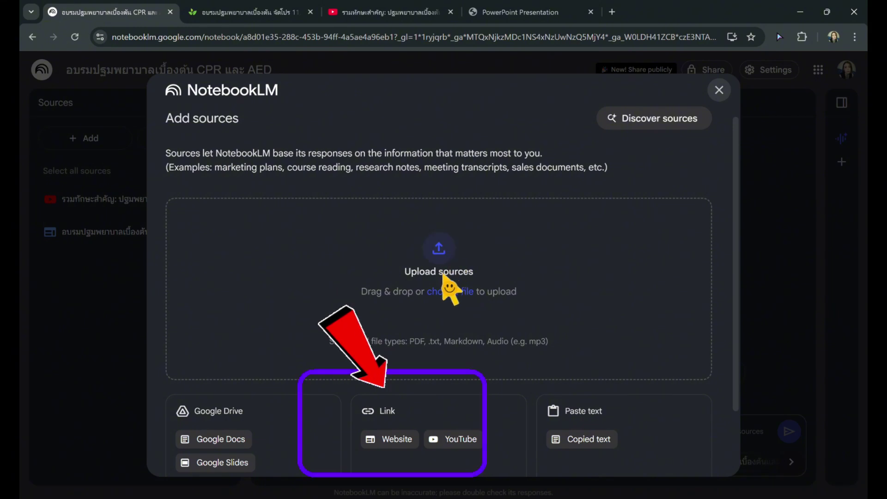
click(438, 252)
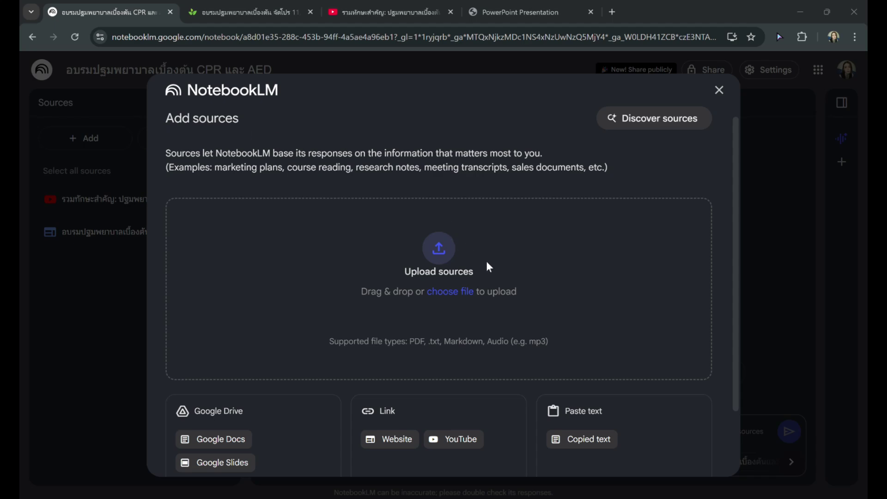
key(Return)
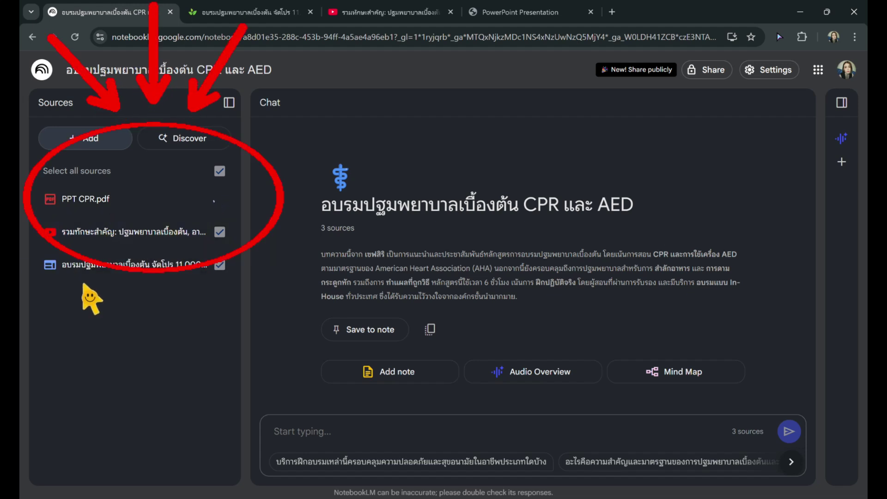
Review the YouTube source's guide and transcript, and return to the source list.
click(103, 233)
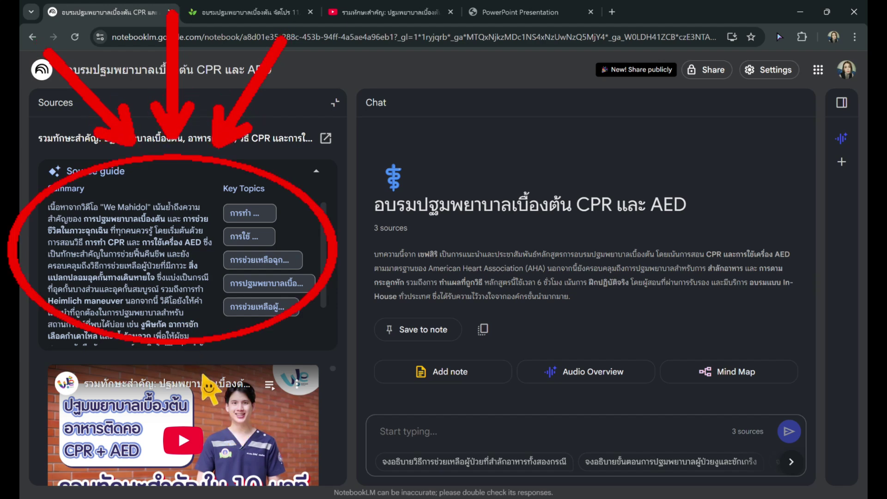
scroll(206, 384, down, 5)
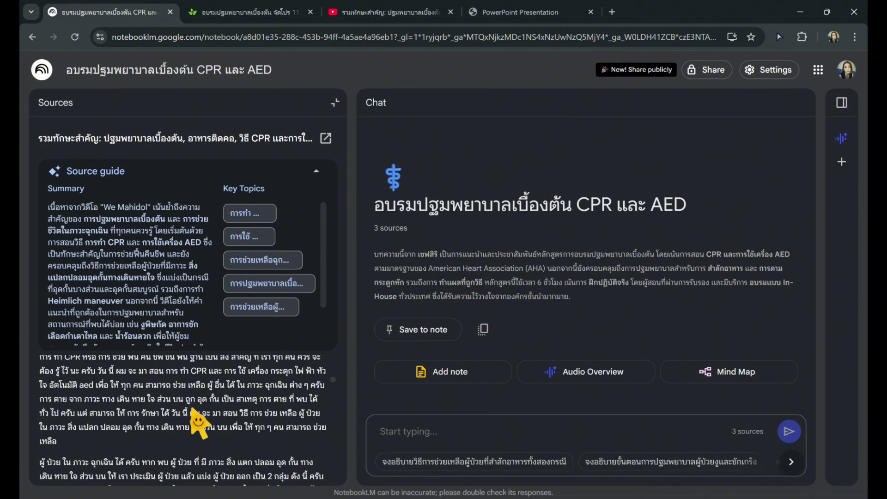
scroll(166, 448, down, 1)
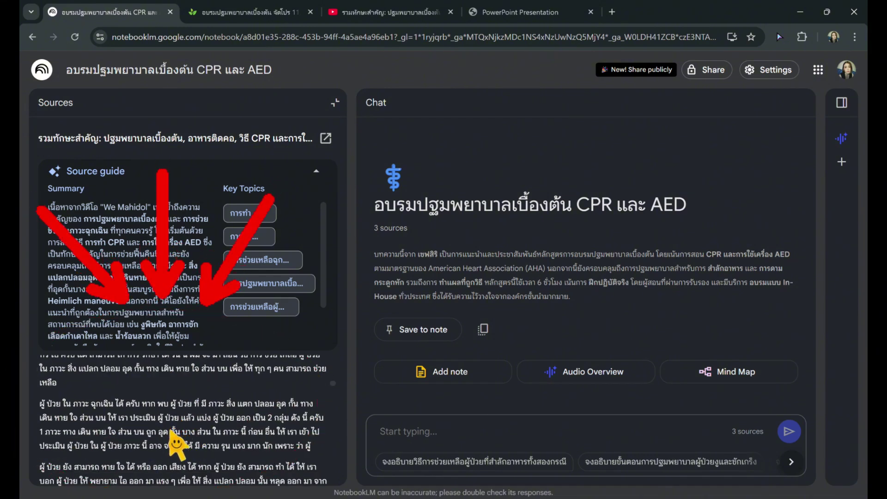
scroll(187, 402, up, 1)
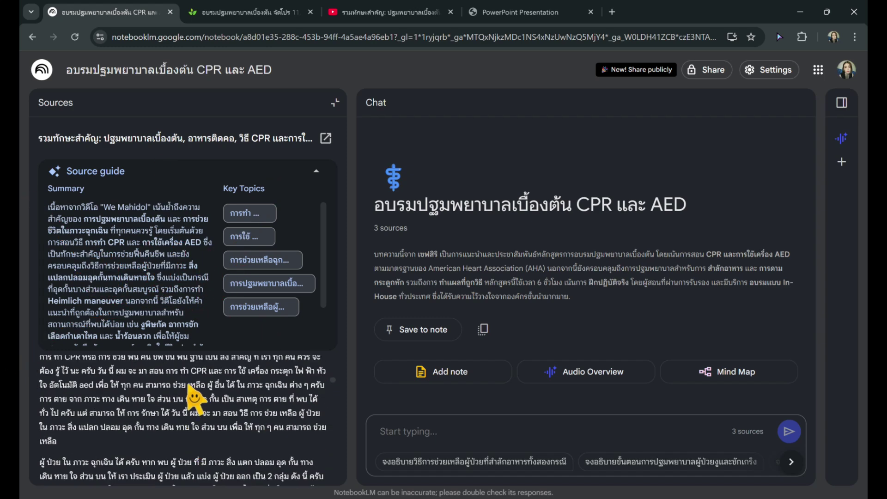
click(335, 104)
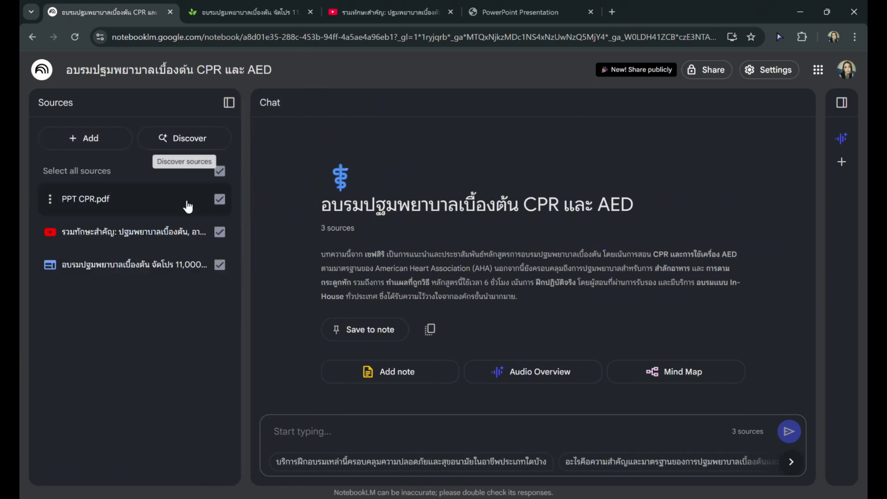
Review the website source's guide and imported text and the PPT CPR.pdf source guide, and return to the source list.
click(123, 265)
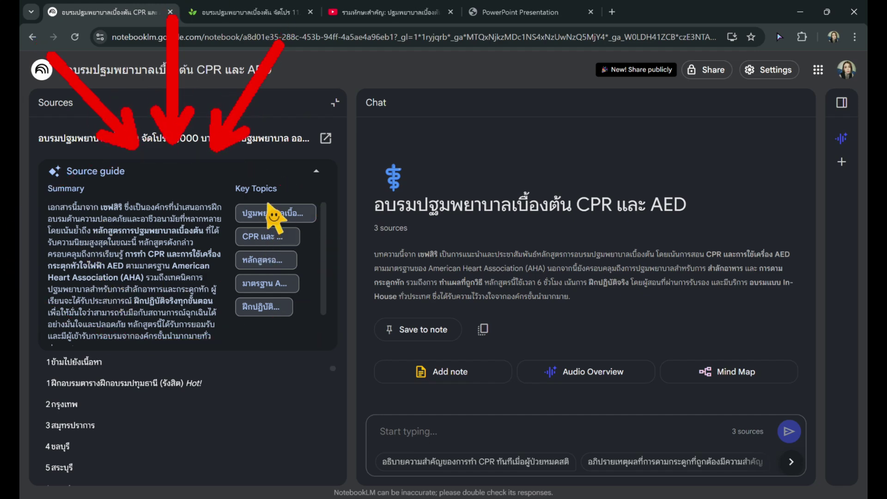
scroll(194, 393, down, 10)
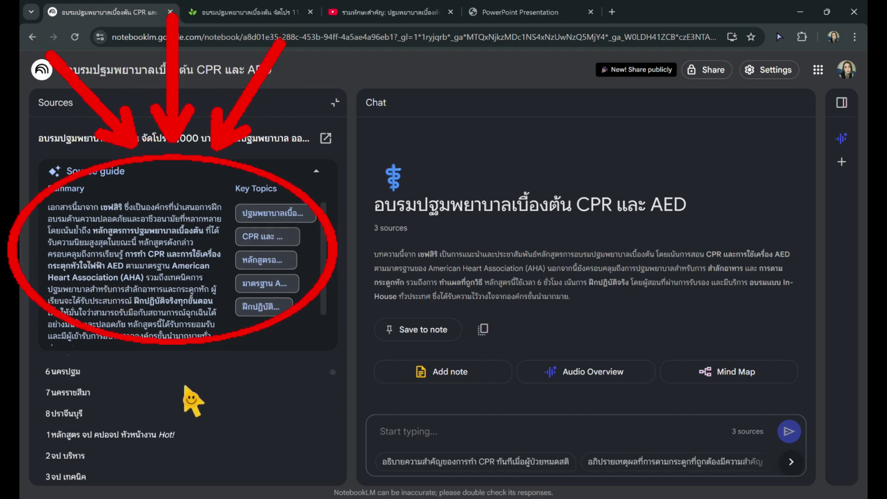
scroll(189, 413, down, 5)
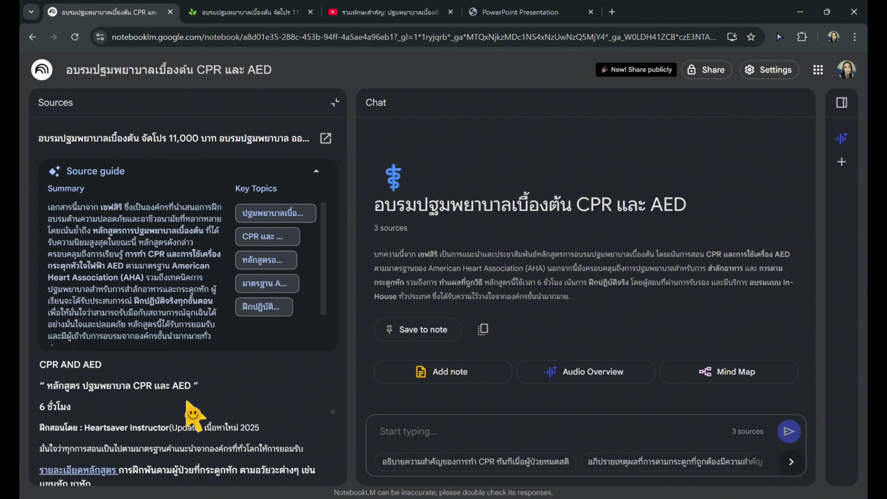
scroll(192, 413, down, 5)
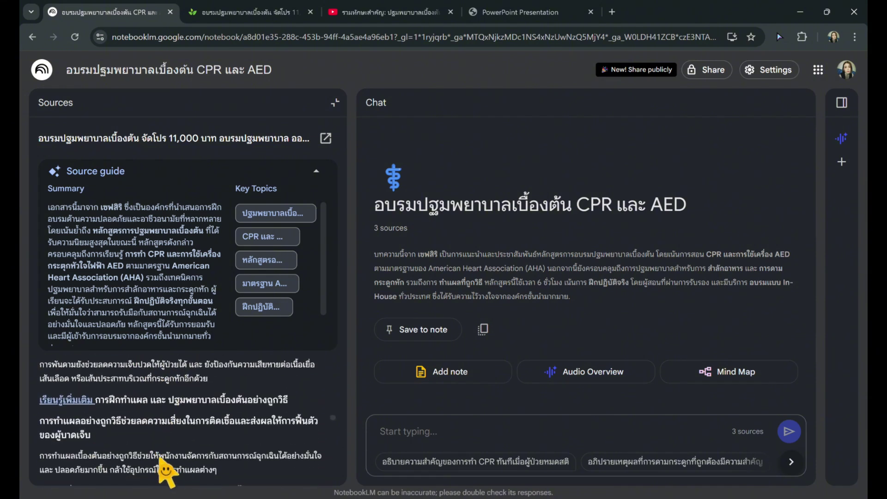
click(335, 103)
click(102, 204)
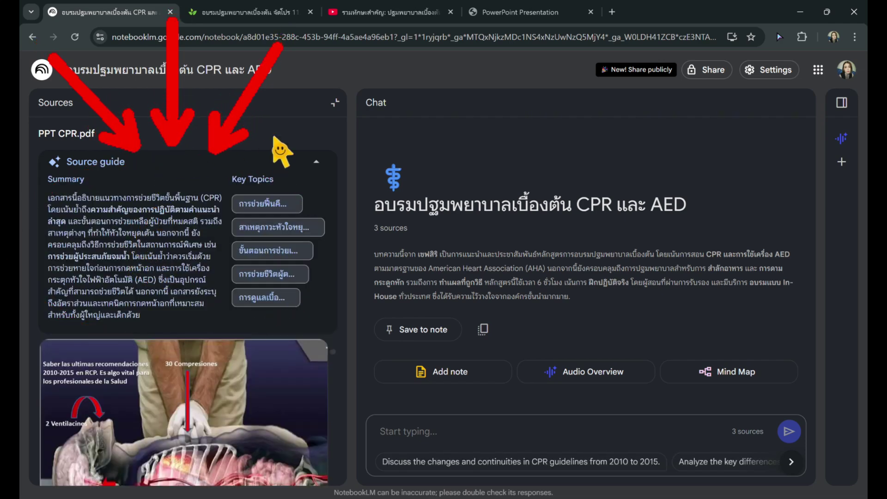
click(341, 107)
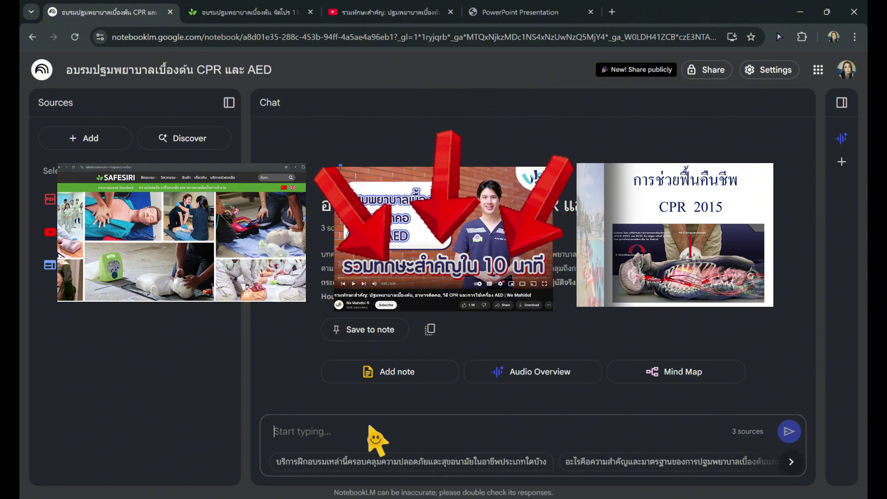
Ask the chat in Thai to summarise the topic of CPR for children in simple language for first-year nursing students.
text(สรุปหัวข้อ การทำ CPR สำหรับเด็ก เป็นภาษาง่ายๆ สำหรับ นักศึกษาพยาบาล ปี1)
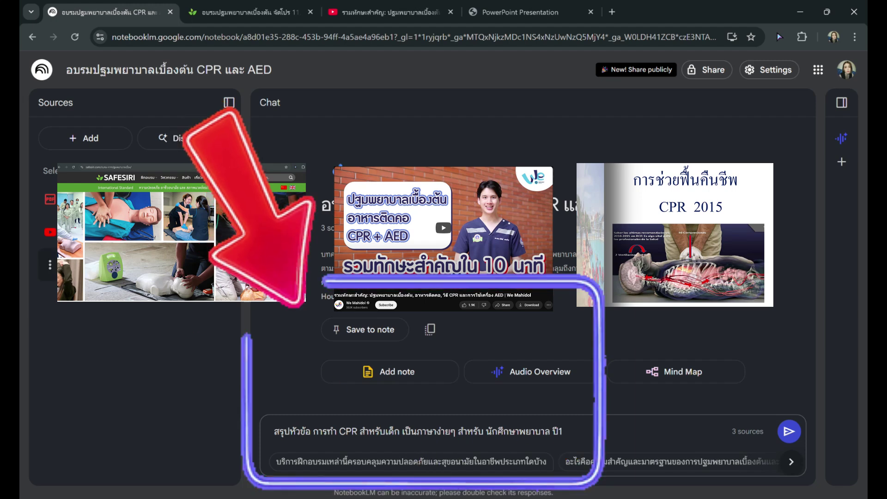
click(793, 433)
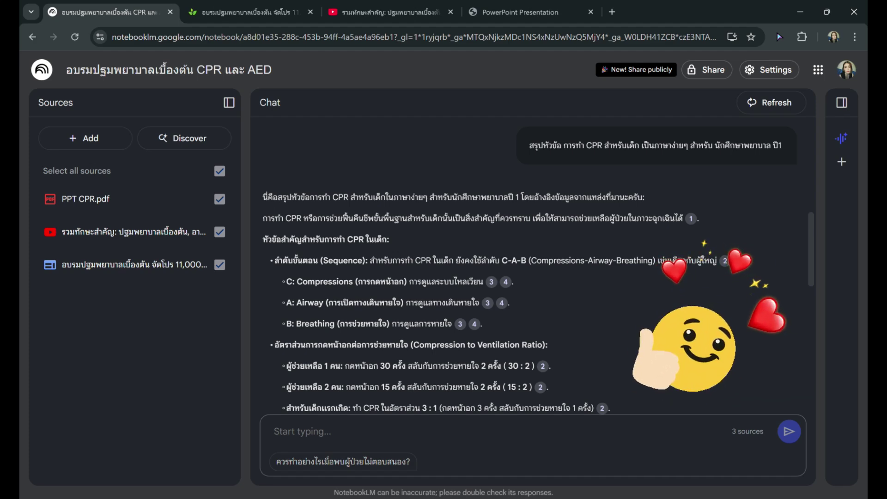
Read through the child CPR summary, check the source passage behind its compression-ratio citation, and save the answer as a note.
scroll(410, 279, down, 4)
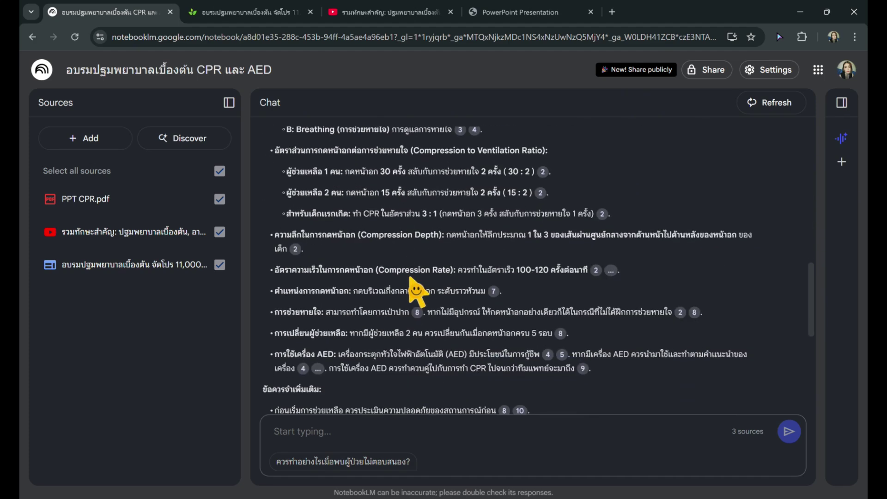
scroll(415, 281, down, 1)
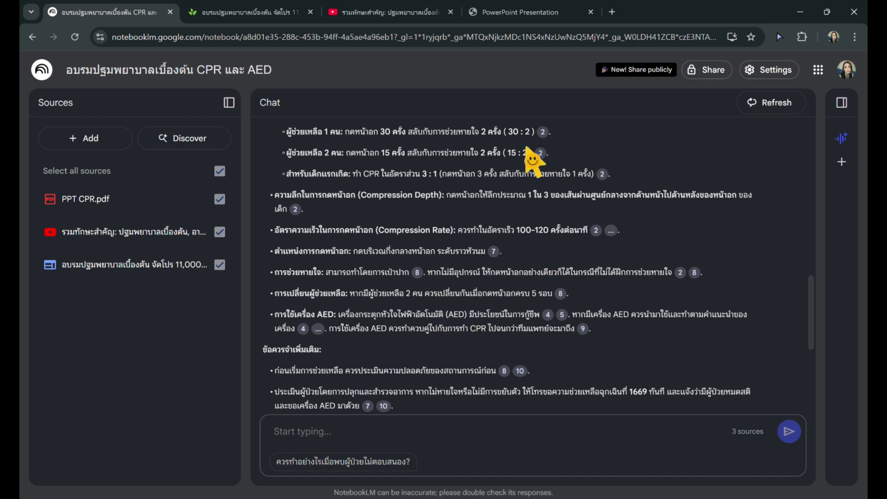
mouse_move(547, 136)
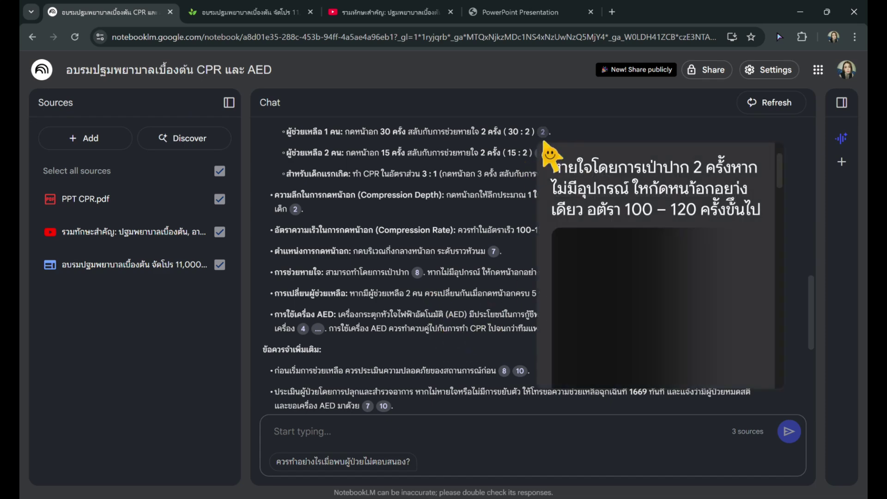
mouse_move(542, 155)
mouse_move(507, 254)
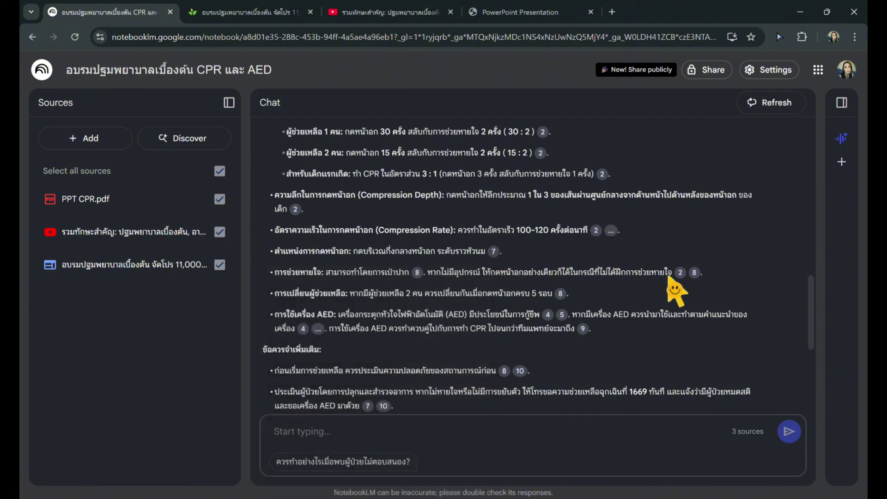
mouse_move(586, 329)
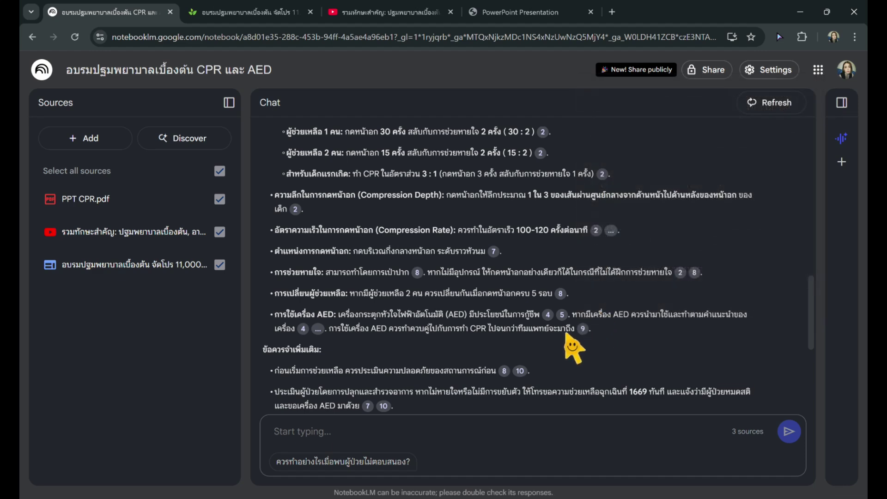
scroll(379, 310, down, 3)
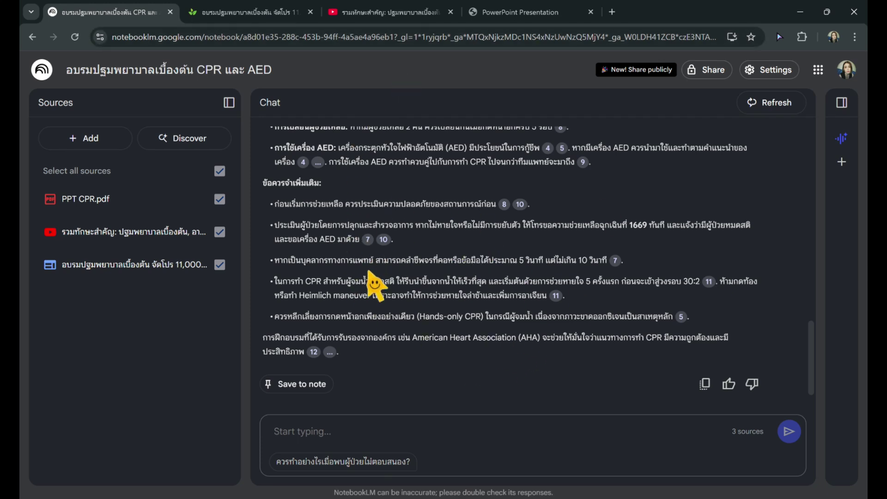
click(318, 387)
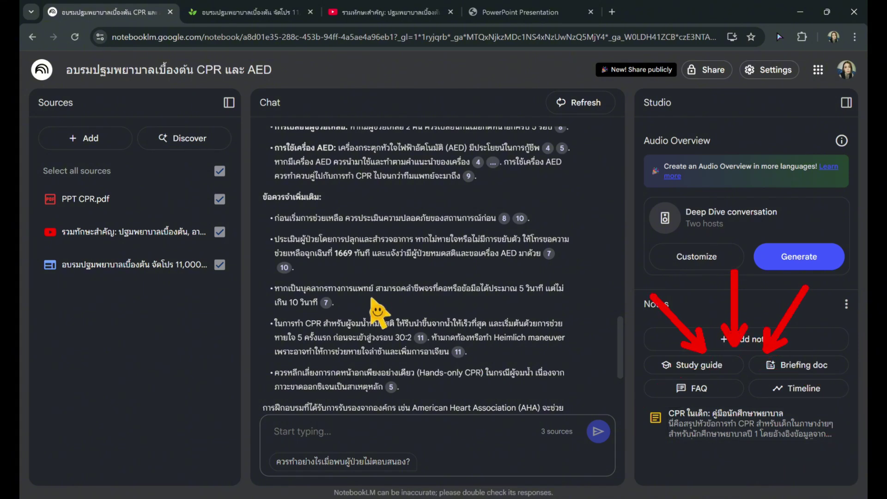
Ask the chat in Thai to design a 20-minute group activity on child CPR in which students analyse simulated situations and choose the correct resuscitation method.
scroll(407, 272, up, 2)
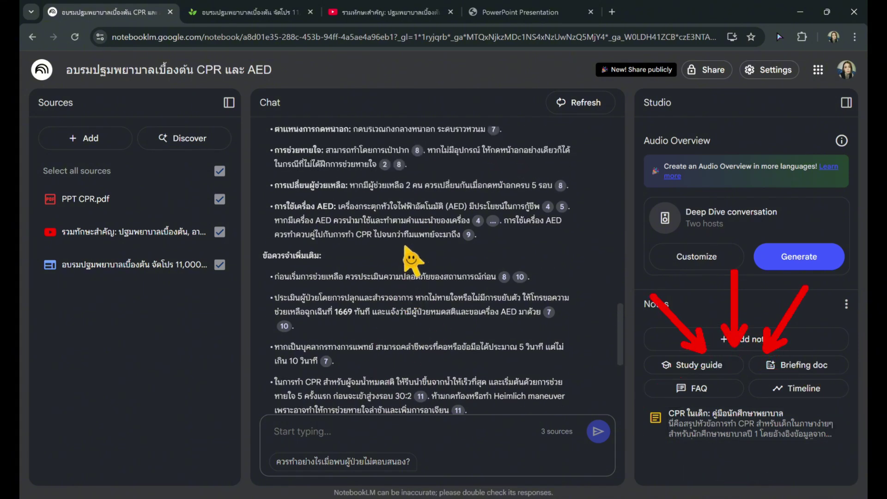
scroll(406, 273, up, 1)
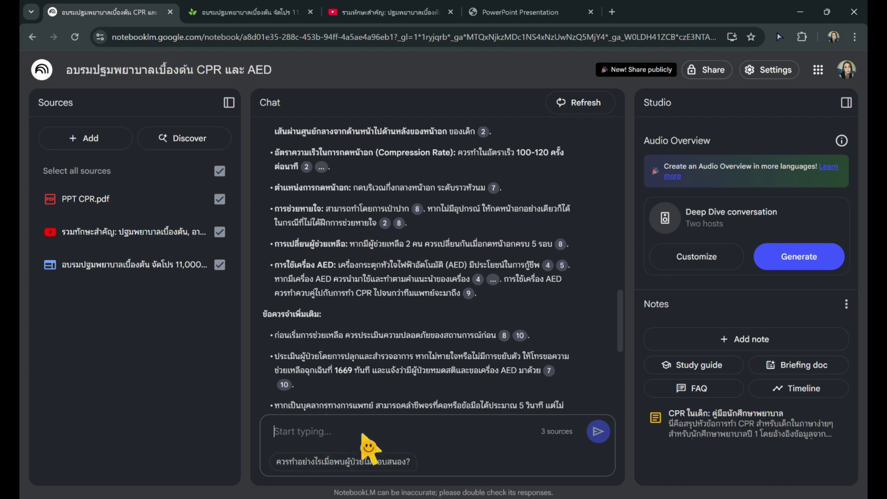
scroll(370, 392, up, 5)
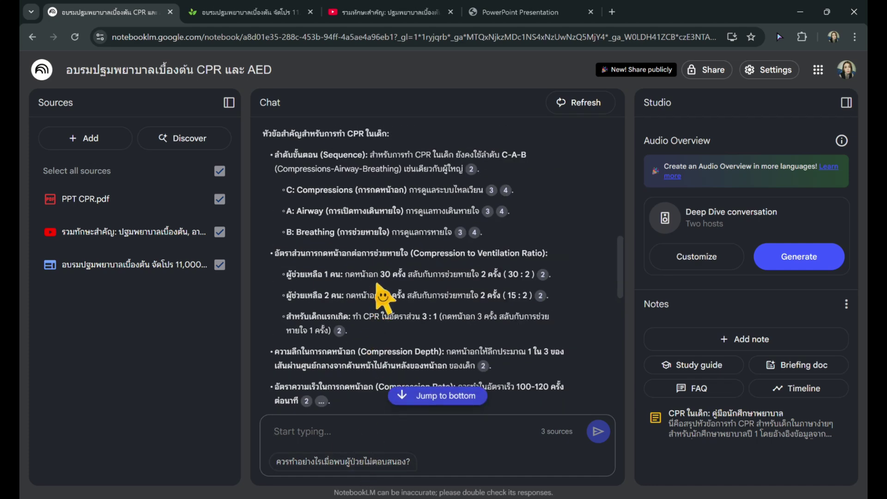
scroll(386, 296, up, 1)
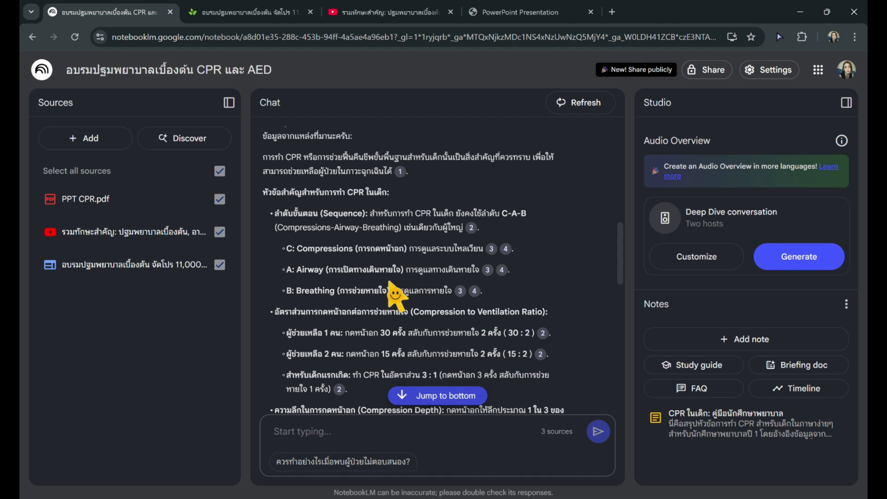
scroll(396, 294, up, 2)
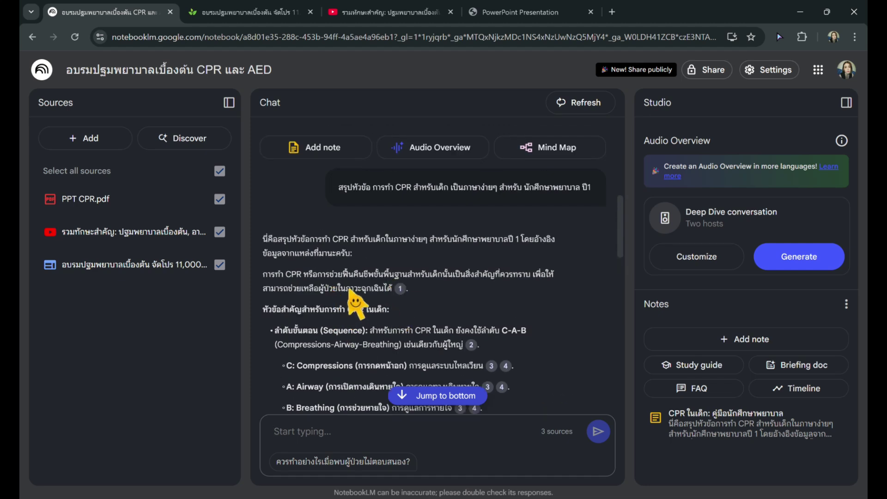
click(338, 442)
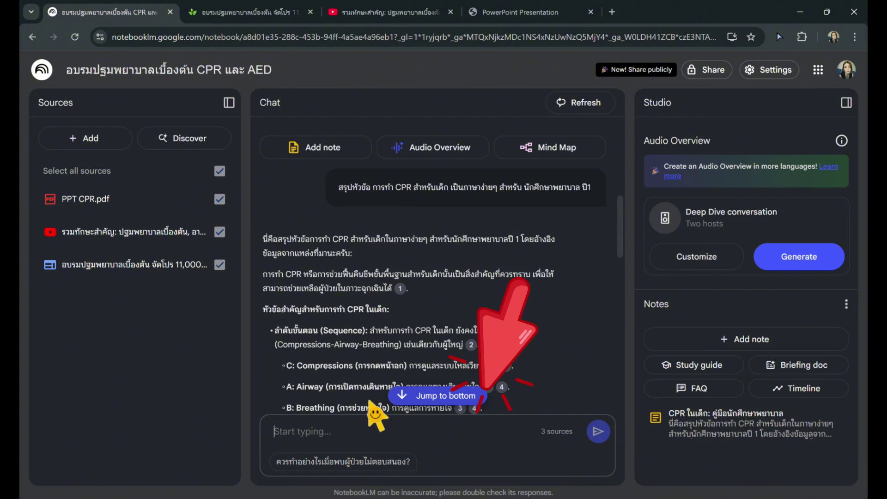
scroll(401, 312, down, 15)
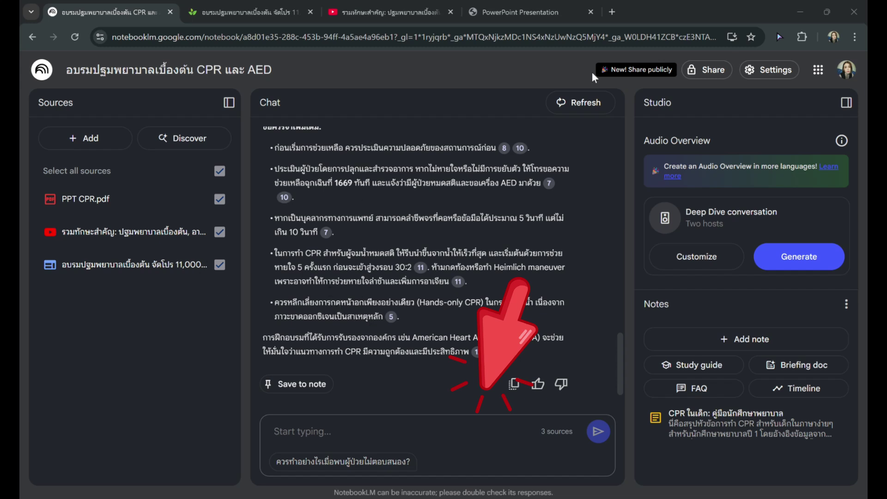
click(794, 21)
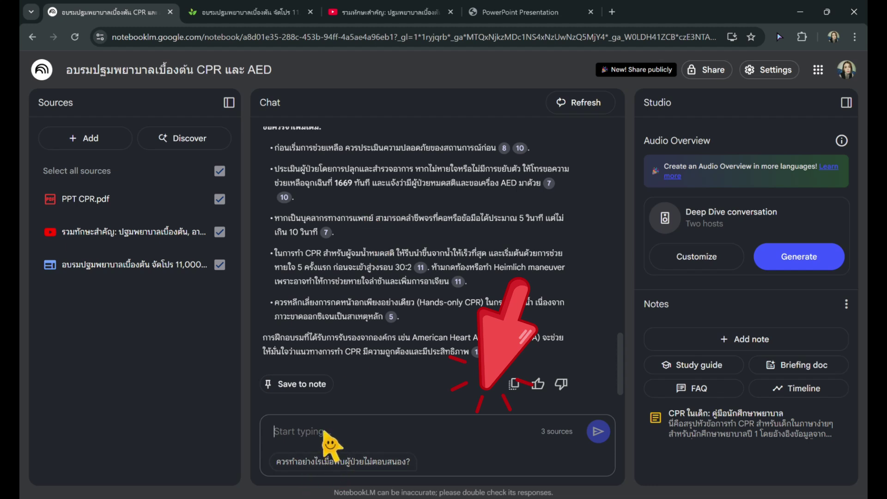
text(จากเนื้อหาการทำ CPR สำหรับเด็ก ออกแบบกิจกรรมกลุ่ม 20 นาที ให้นักศึกษาได้ฝึกวิเคราะห์สถานการณ์จำลอง และเลือกวิธีการกู้ชีพที่ถูกต้อง)
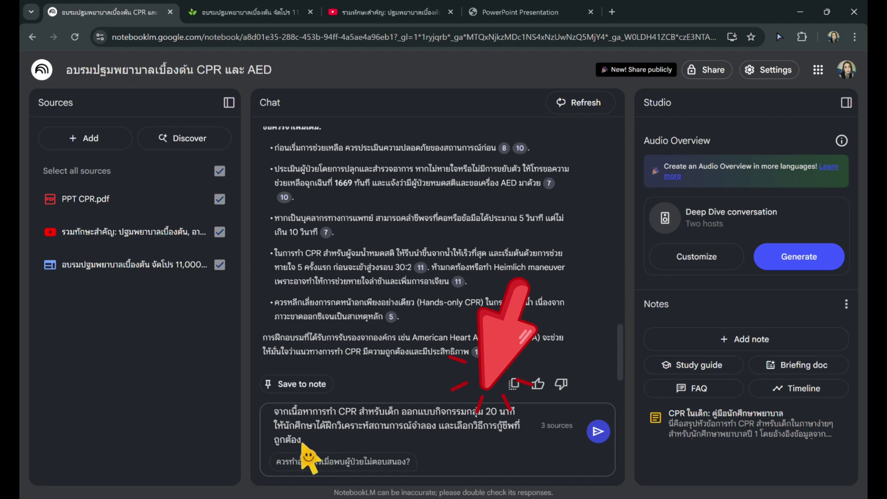
click(598, 431)
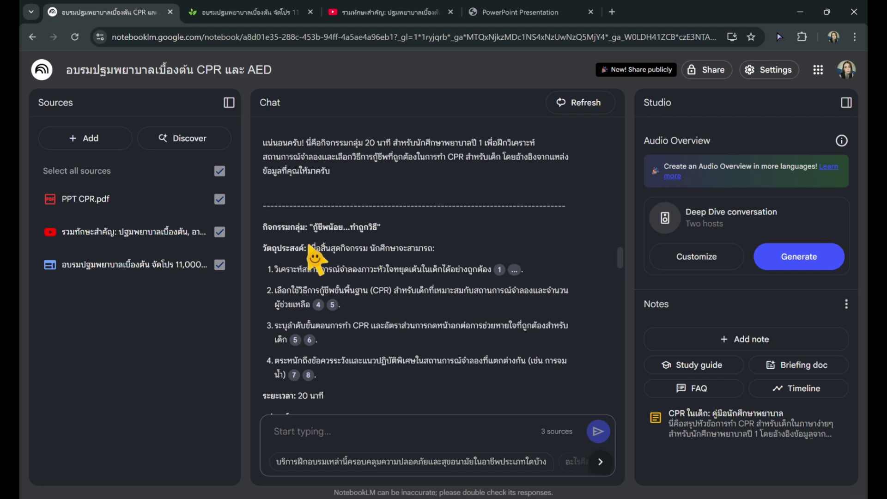
Review the generated group activity from its objectives, equipment and timed stages through the scenarios to the closing debrief points.
scroll(351, 277, down, 3)
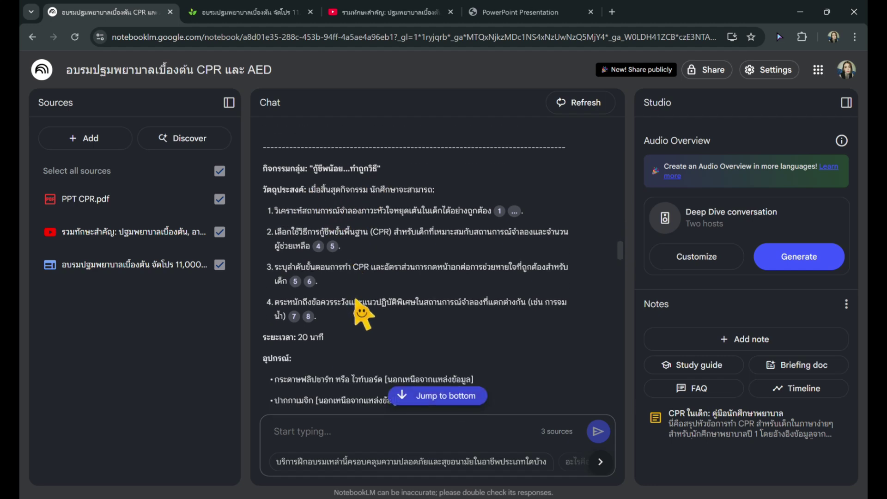
scroll(326, 296, down, 3)
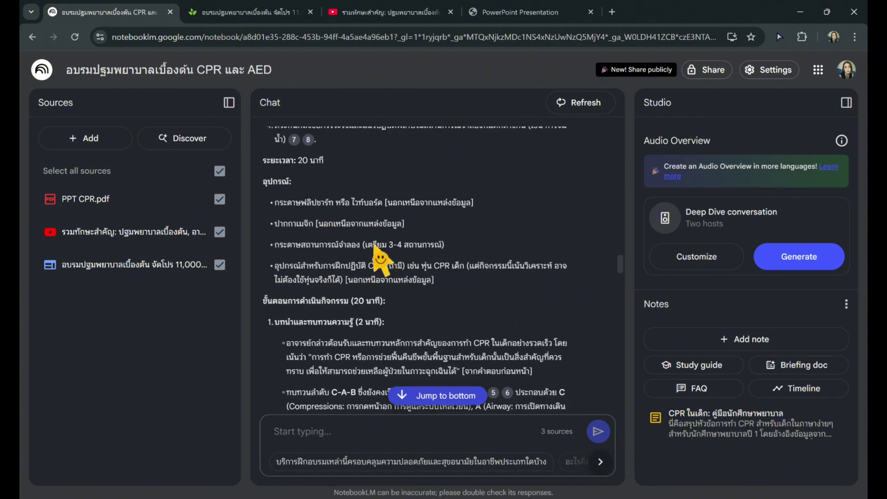
scroll(374, 254, down, 3)
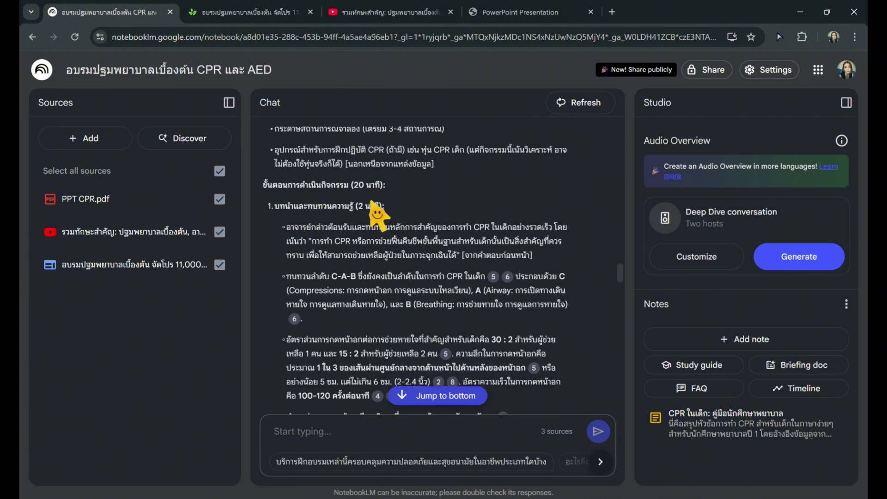
scroll(406, 277, down, 4)
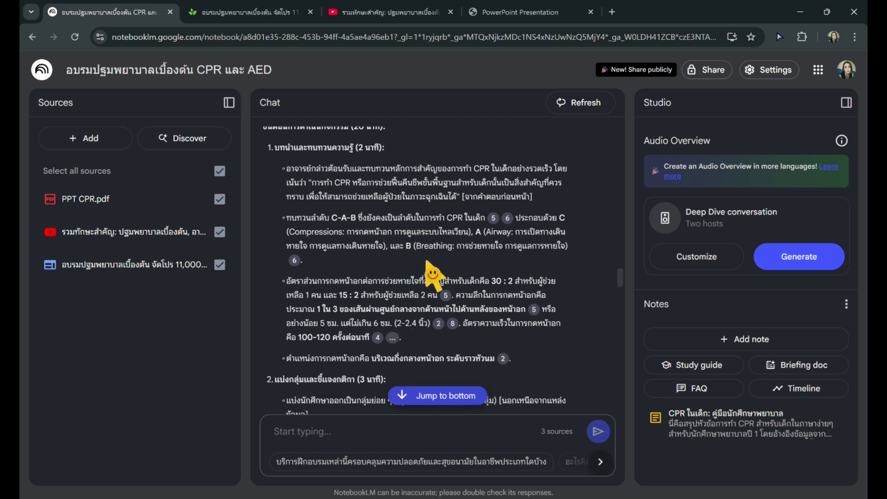
scroll(429, 280, down, 1)
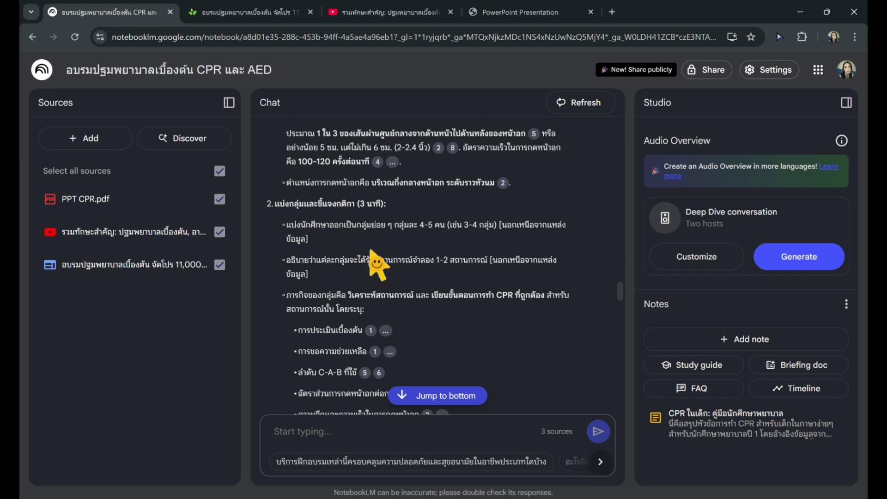
scroll(371, 253, down, 5)
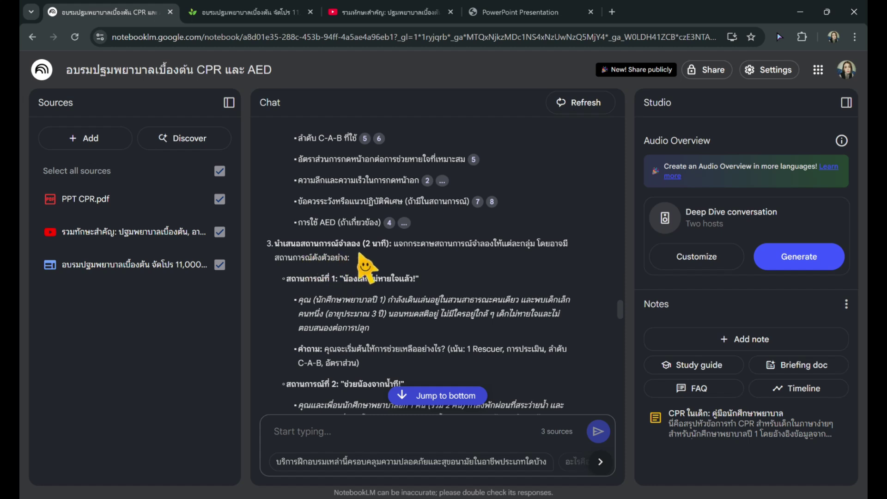
scroll(418, 266, down, 3)
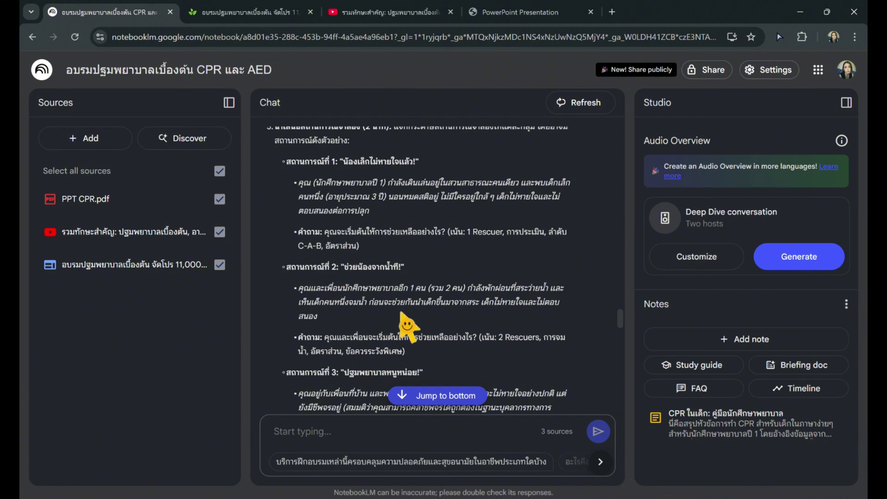
scroll(406, 324, down, 3)
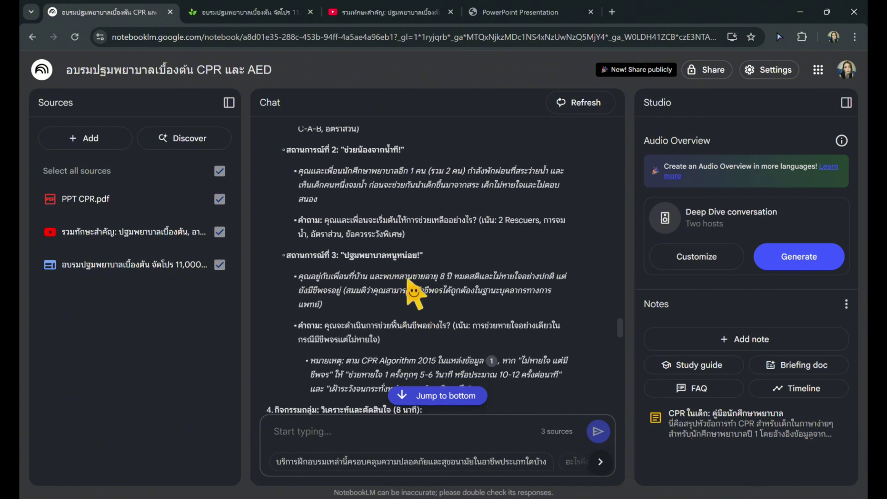
scroll(414, 293, down, 7)
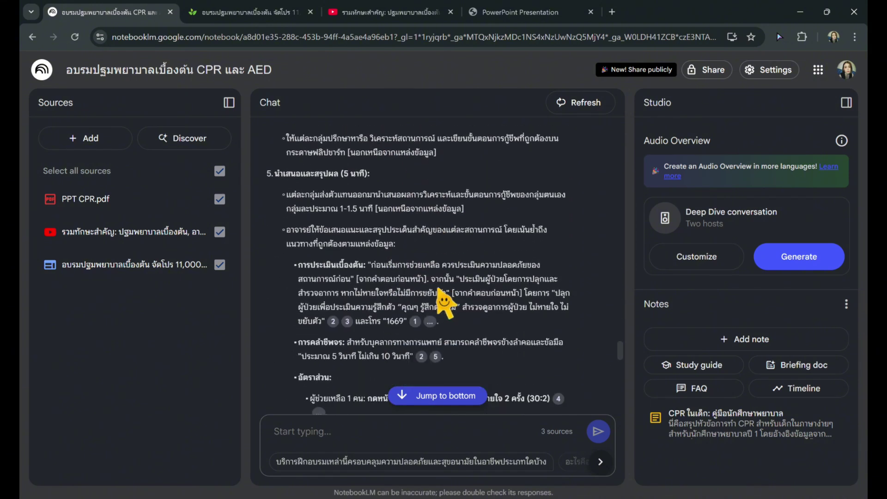
scroll(441, 300, down, 6)
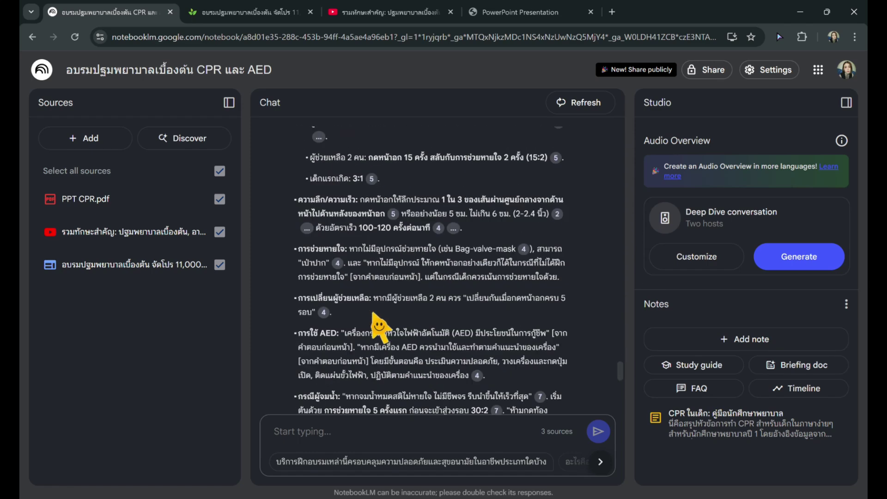
scroll(379, 314, down, 4)
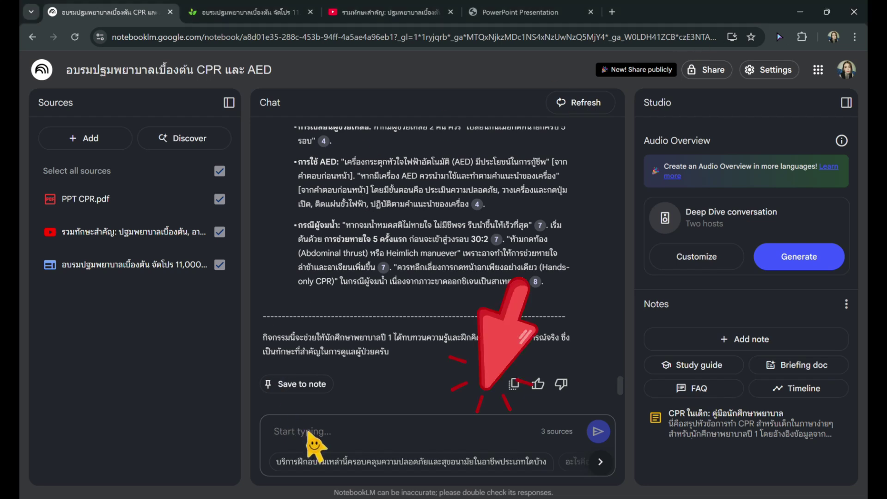
Ask the chat in Thai for three four-choice questions on CPR for children, with an answer key and explanations of why each answer is right or wrong.
text(จากหัวข้อการทำ CPR สำหรับเด็ก สร้างแบบทดสอบแบบเลือก 4 คำตอบพร้อมเฉลย และคำอธิบายว่าเพราะเหตุใดคำตอบนั้นจึงถูกต้องหรือผิด)
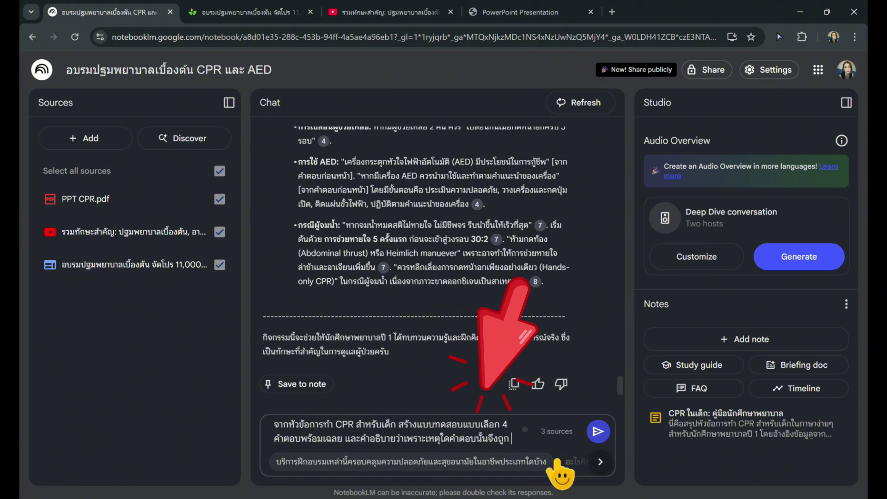
text(หรือผิด)
key(BackSpace)
text(จำ)
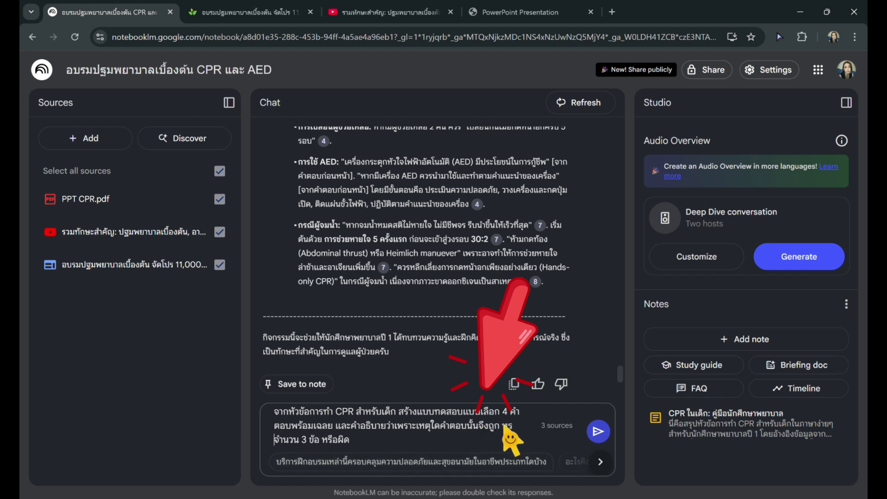
text(ด สร้างข)
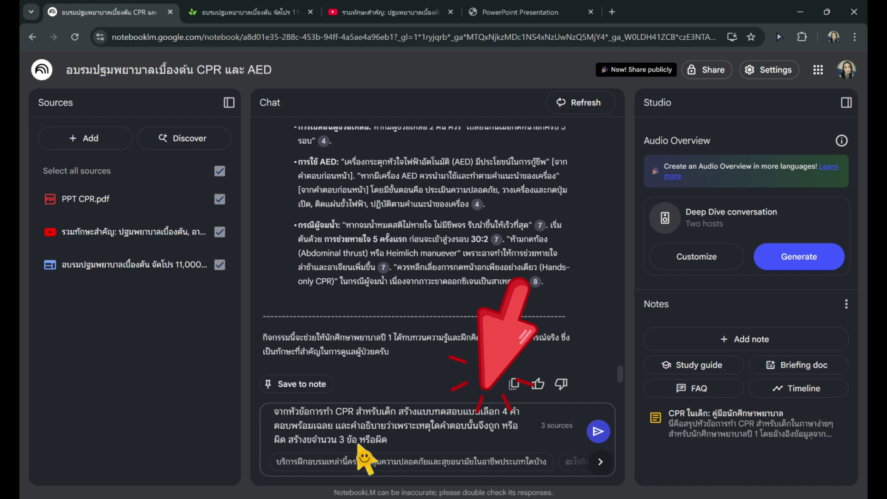
text(้อสอบ)
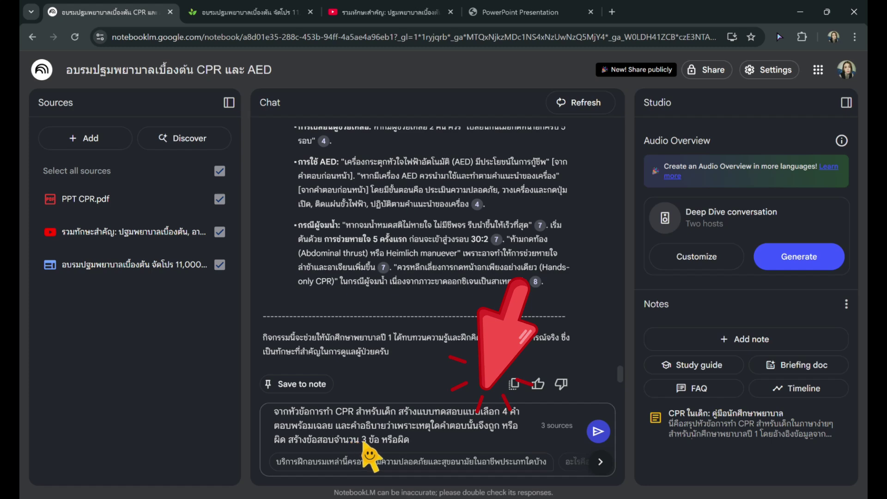
drag(382, 443, 420, 442)
key(BackSpace)
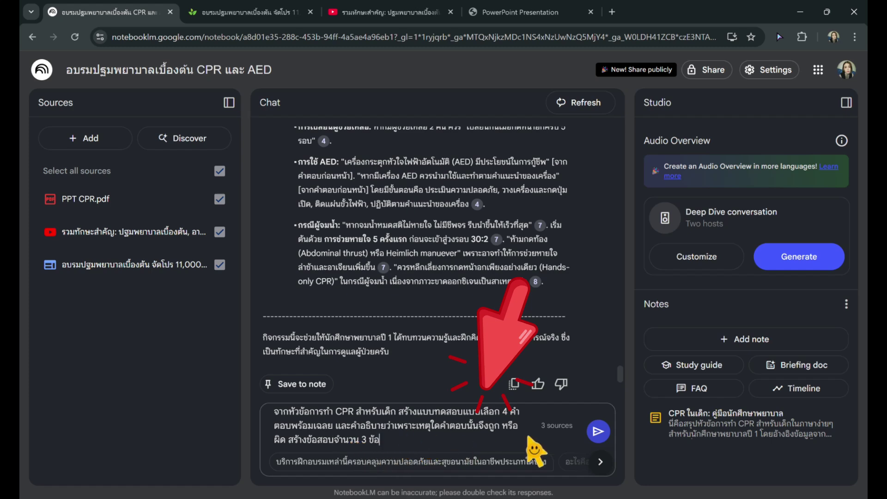
click(598, 431)
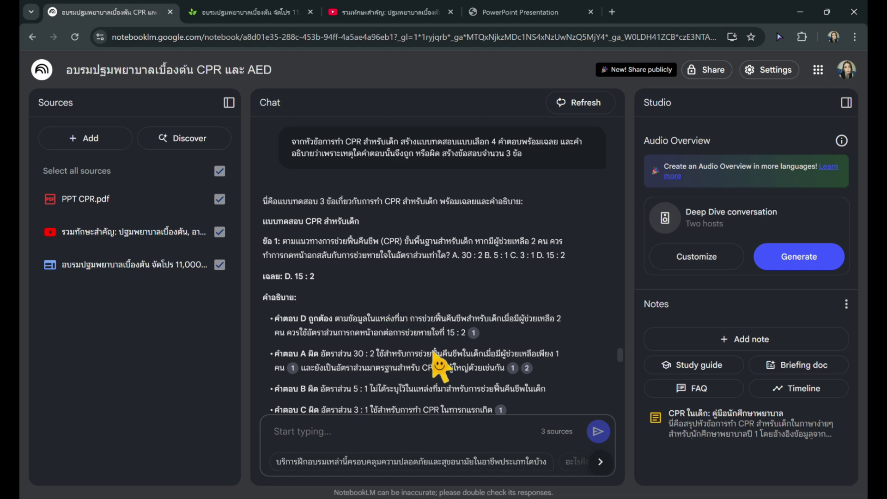
Review the generated child CPR quiz, checking each question's choices, answer key and explanations.
scroll(429, 333, down, 4)
scroll(439, 347, down, 6)
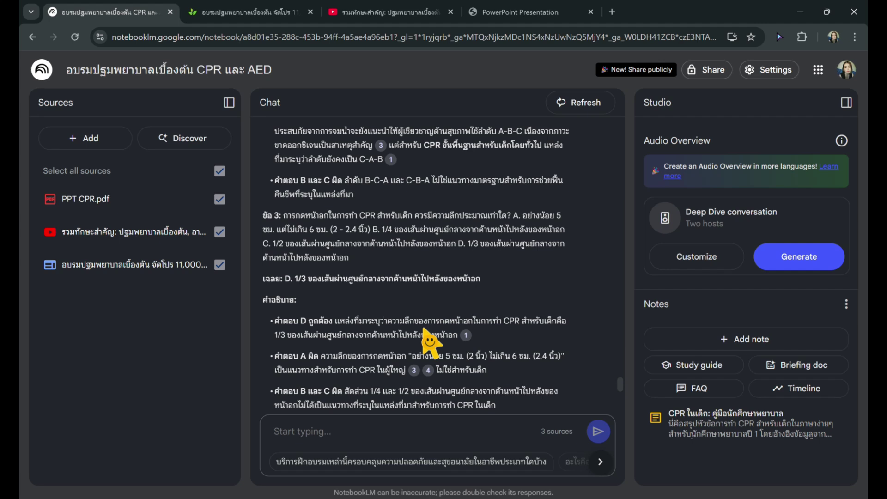
scroll(411, 268, up, 5)
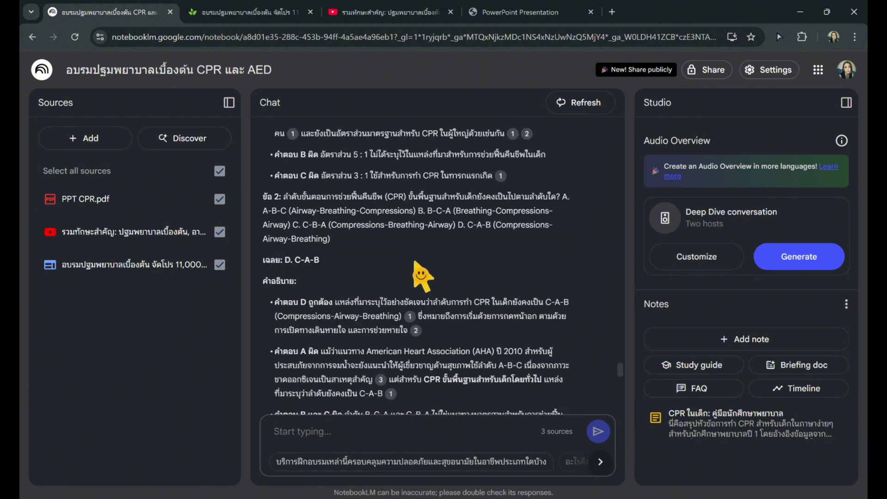
scroll(420, 274, down, 6)
Ask the chat in Thai for a child CPR study guide with 10 key terms, brief explanations, and end-of-chapter review questions with answers.
click(396, 439)
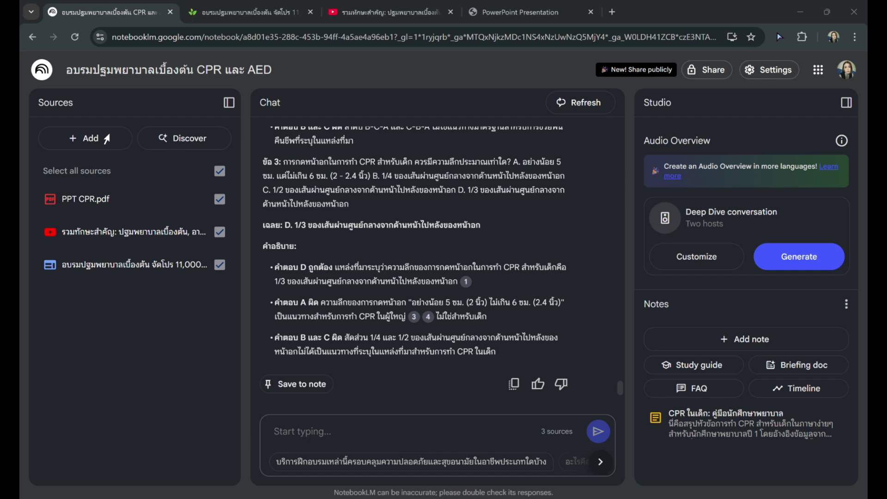
click(800, 9)
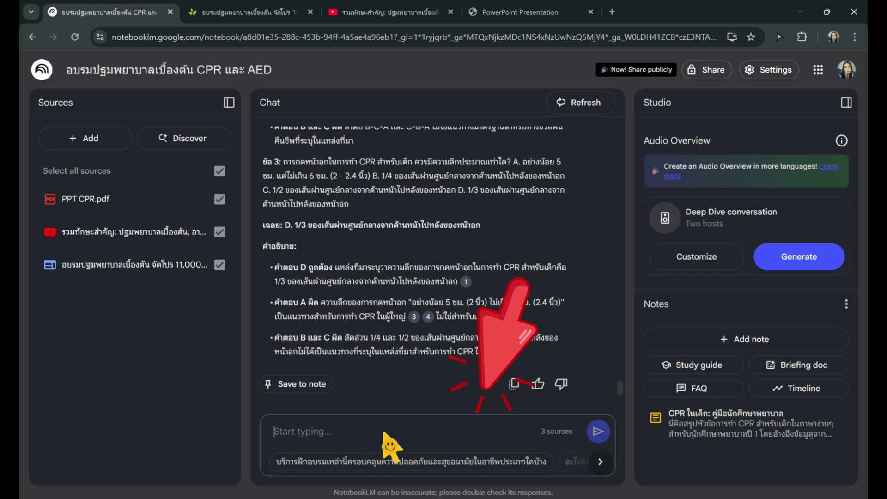
key(ctrl+v)
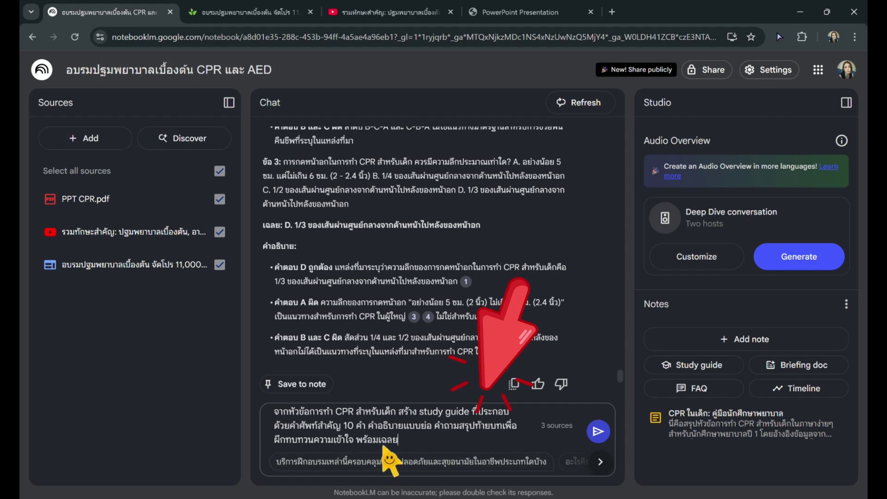
click(598, 431)
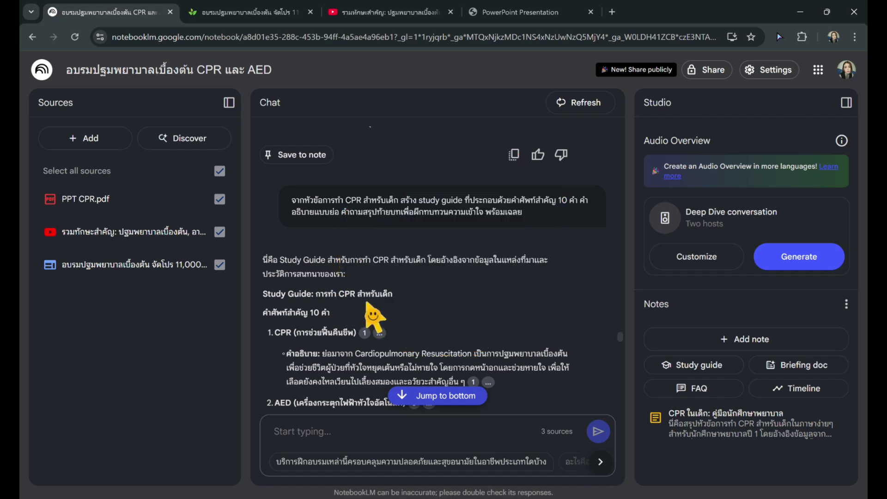
Read the generated study guide from its key terms and explanations through to the closing review questions and answers.
scroll(372, 317, down, 3)
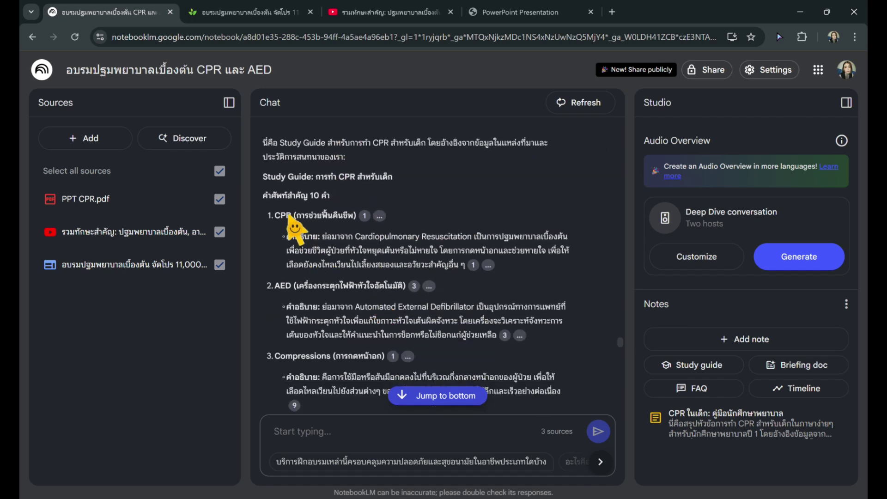
scroll(388, 291, down, 1)
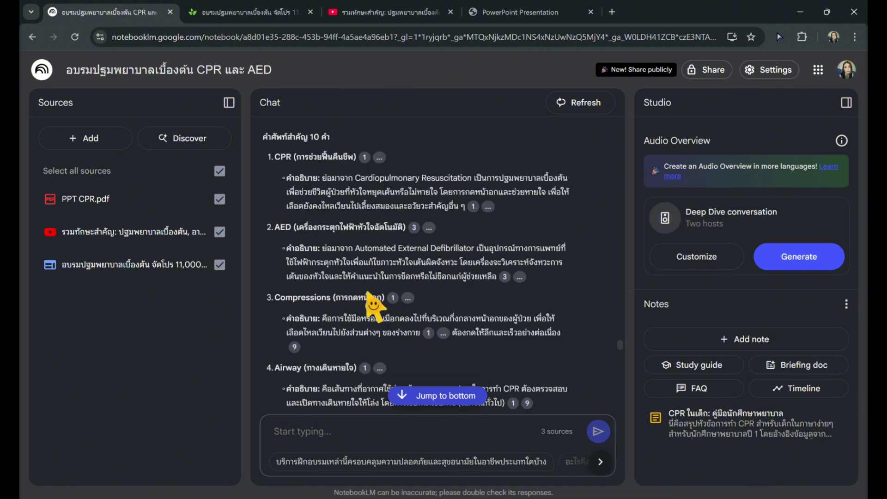
scroll(363, 318, down, 10)
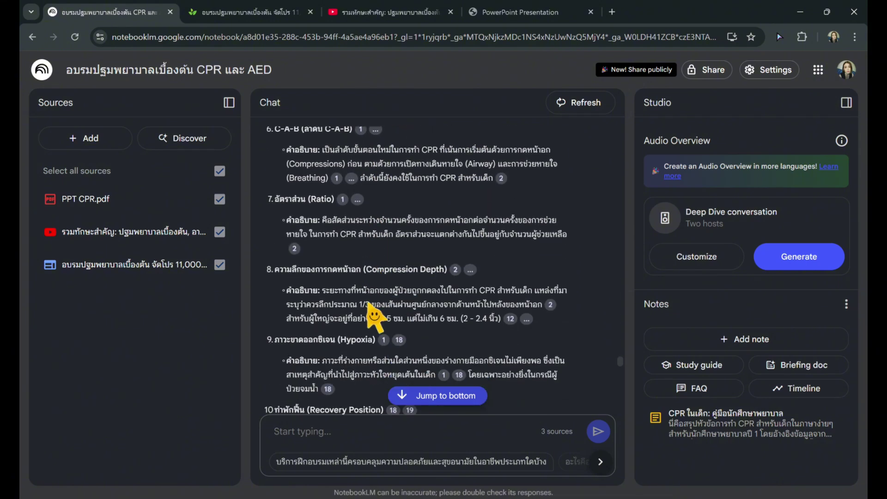
scroll(374, 316, down, 3)
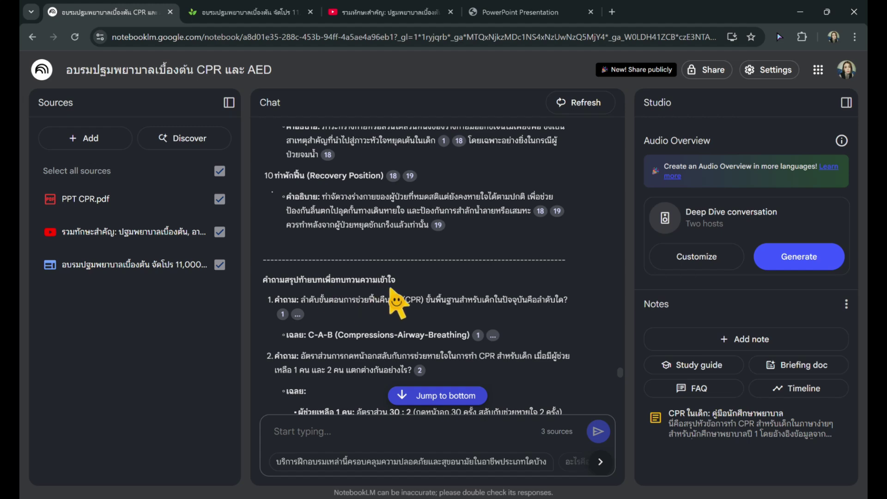
scroll(383, 297, down, 4)
scroll(342, 310, down, 5)
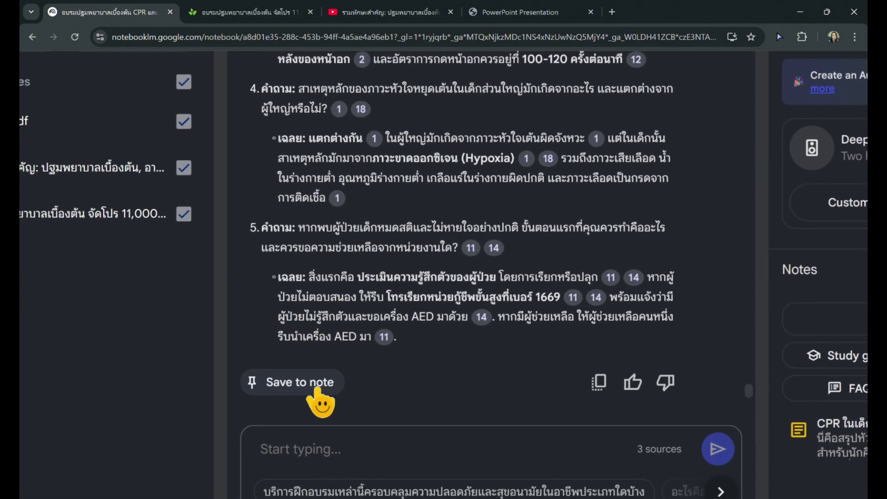
Look back from the study guide's review questions to its opening and the end of the quiz above, and return to the key terms.
scroll(378, 291, up, 12)
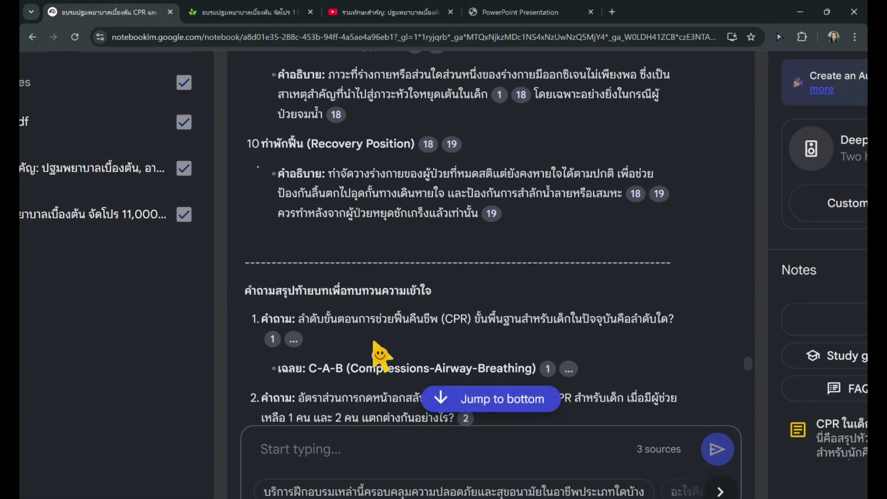
scroll(373, 342, up, 15)
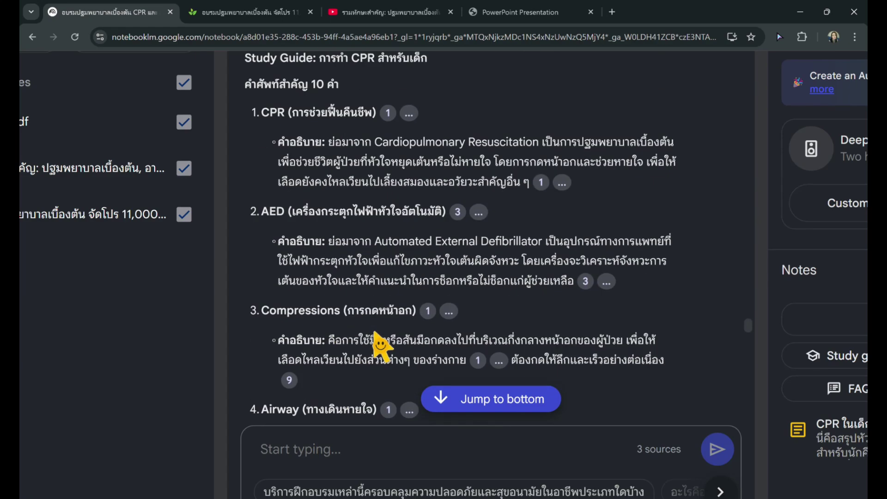
scroll(374, 333, up, 5)
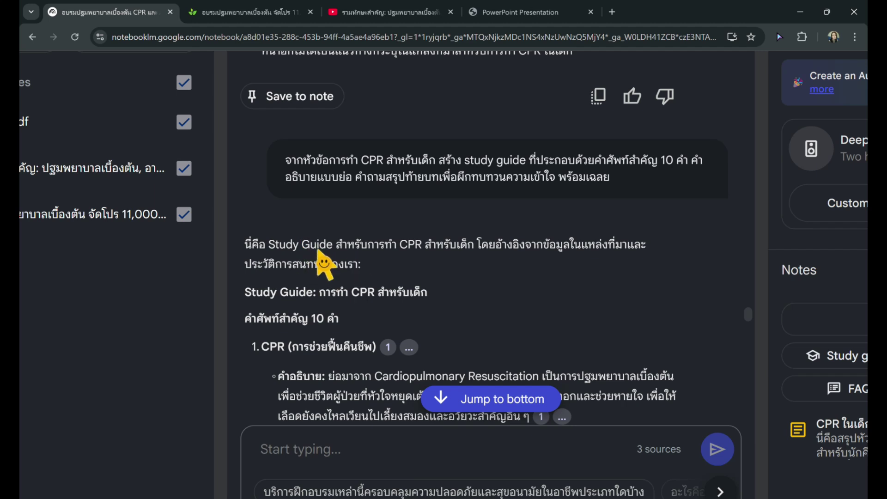
scroll(328, 272, up, 2)
scroll(352, 119, up, 2)
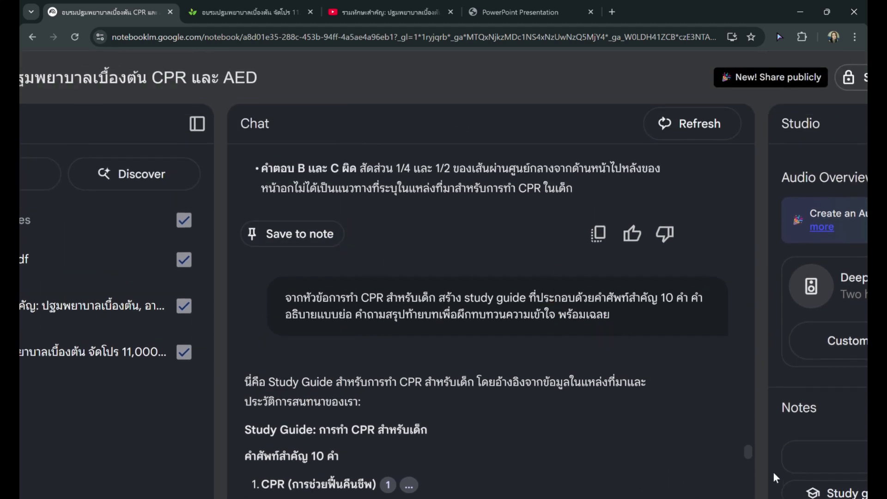
scroll(757, 468, up, 4)
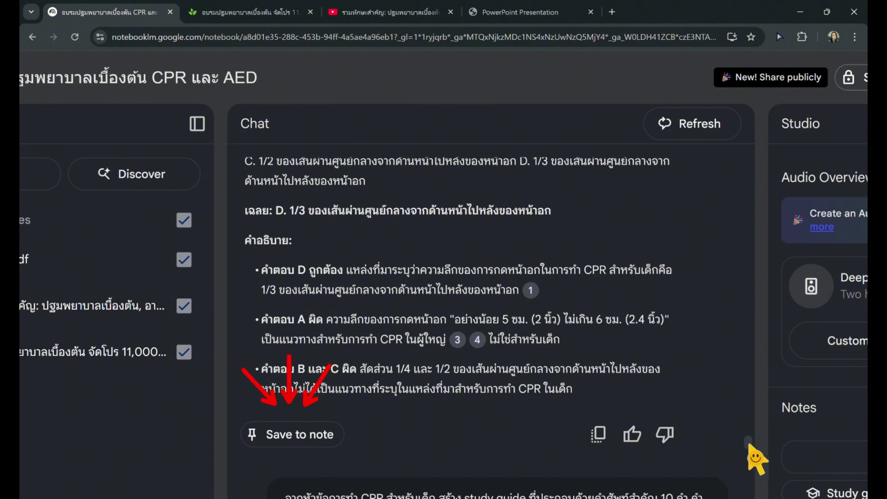
drag(749, 452, 749, 487)
key(ctrl+0)
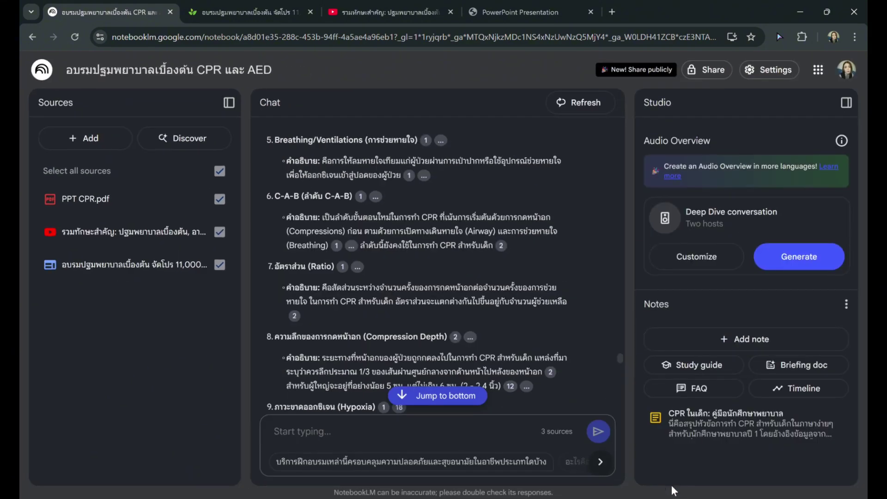